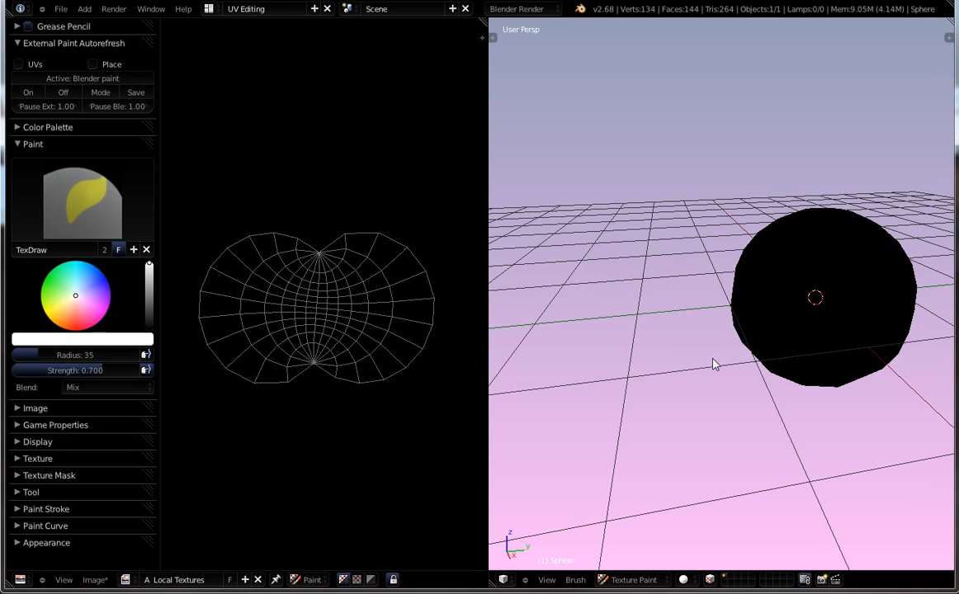
Paint the sphere's UV texture salmon pink in Blender and refresh the autorefresh status.
drag(73, 298, 81, 327)
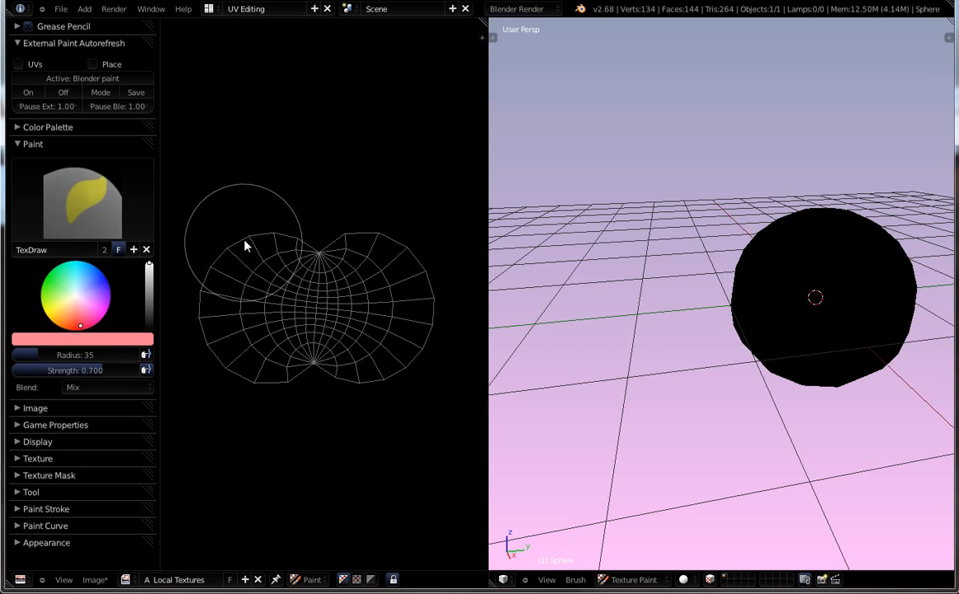
mouse_move(246, 248)
mouse_down()
mouse_move(261, 425)
mouse_move(249, 366)
mouse_move(289, 222)
mouse_move(336, 338)
mouse_move(396, 323)
mouse_move(417, 356)
mouse_move(394, 435)
mouse_up()
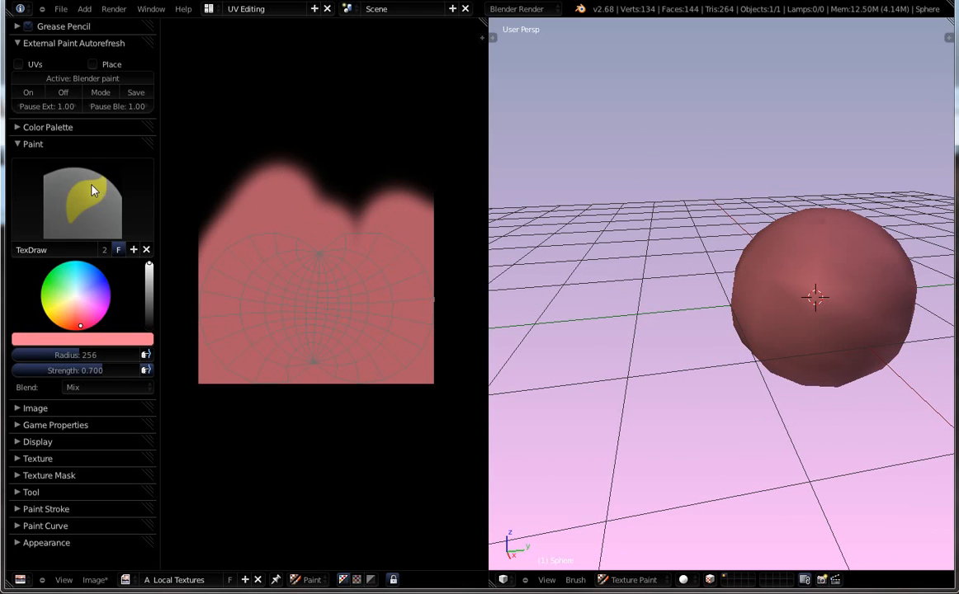
click(92, 80)
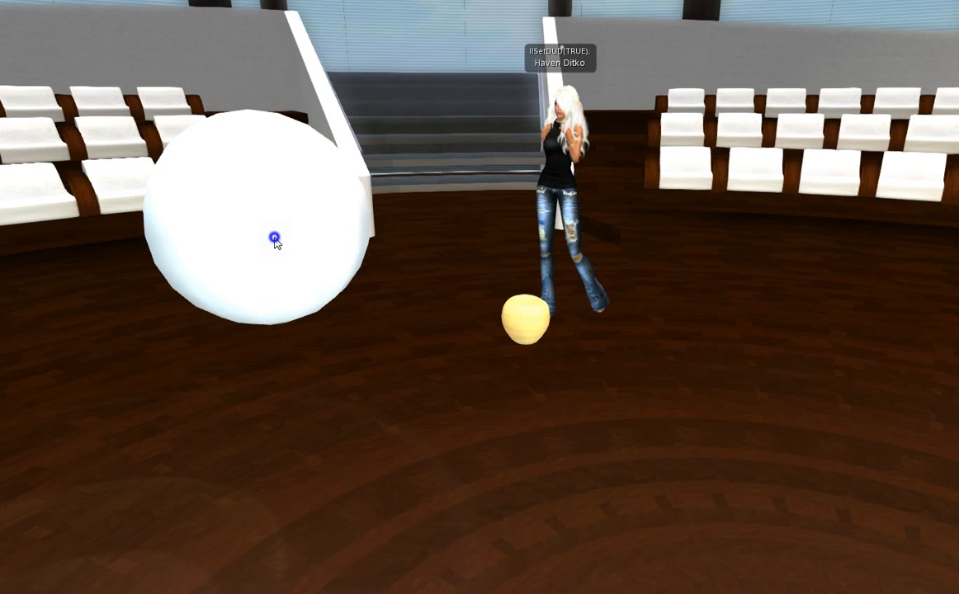
Edit the white sphere and open the texture picker from its Texture settings.
right_click(274, 239)
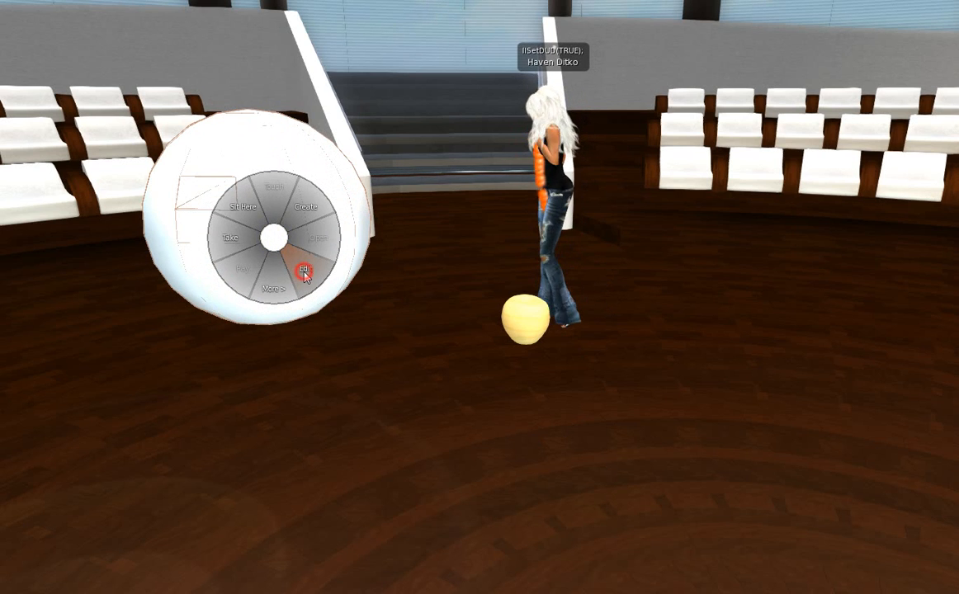
click(304, 272)
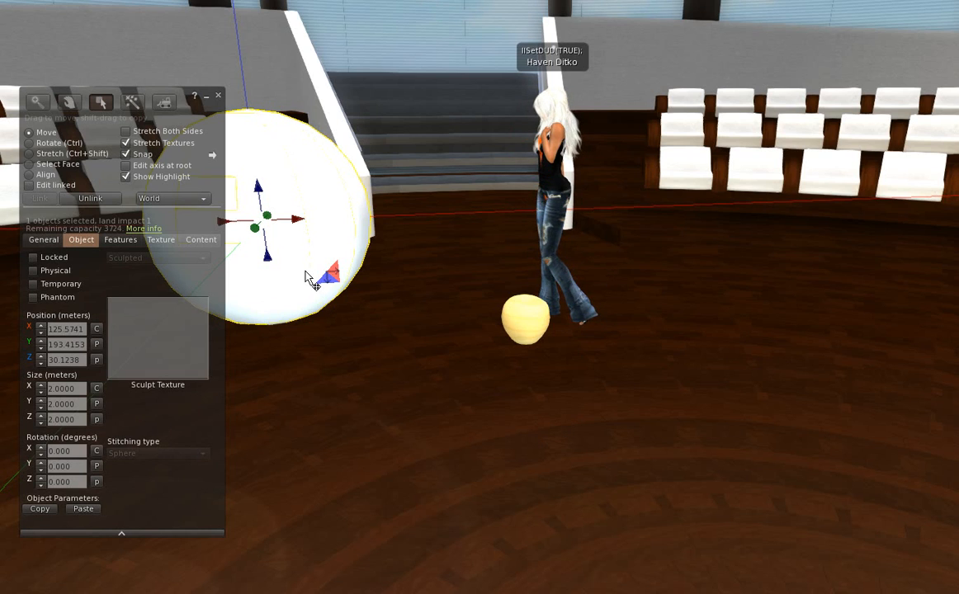
click(162, 240)
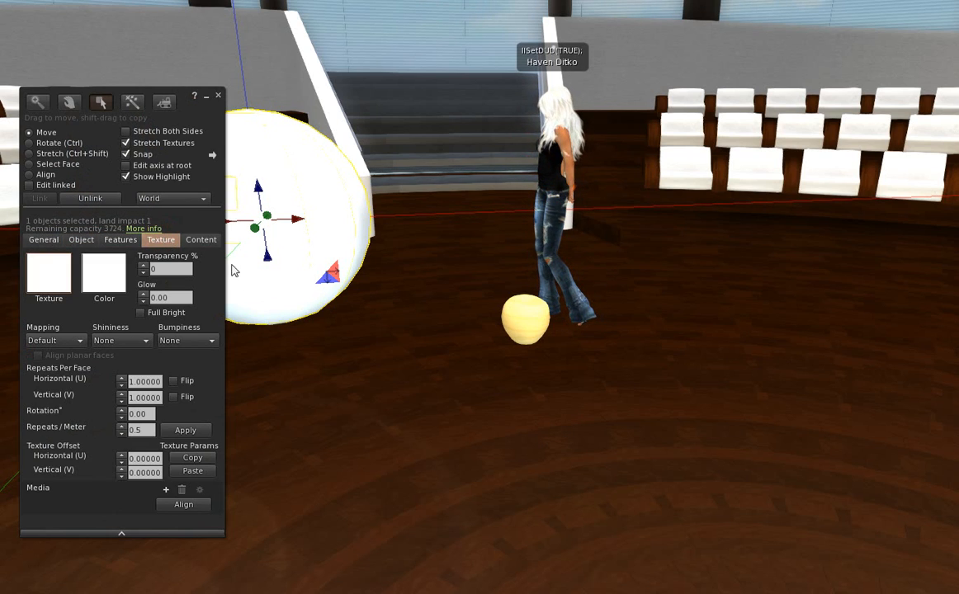
click(47, 275)
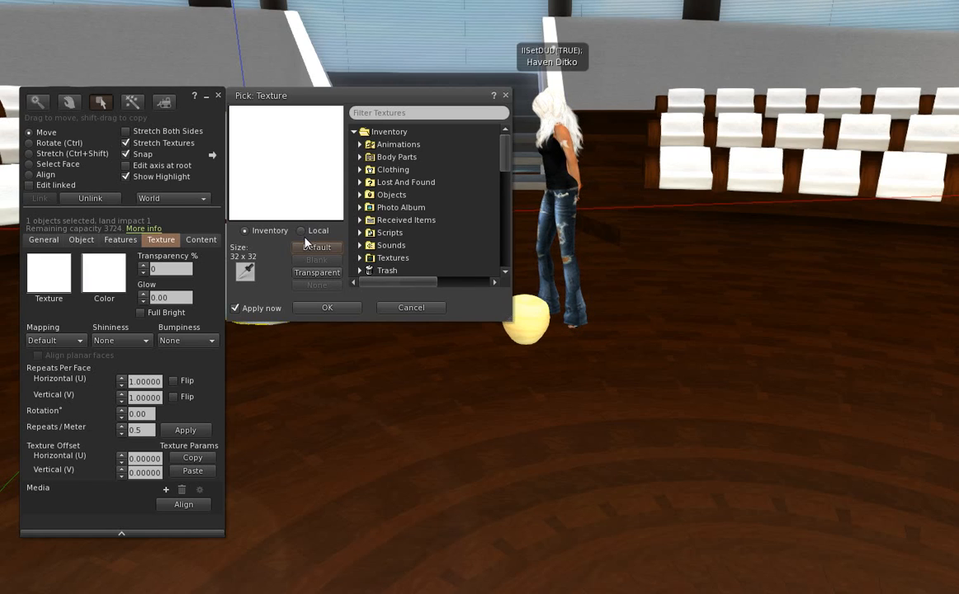
Load 'A Local Textures' from disk and apply it as the sphere's local texture.
click(301, 233)
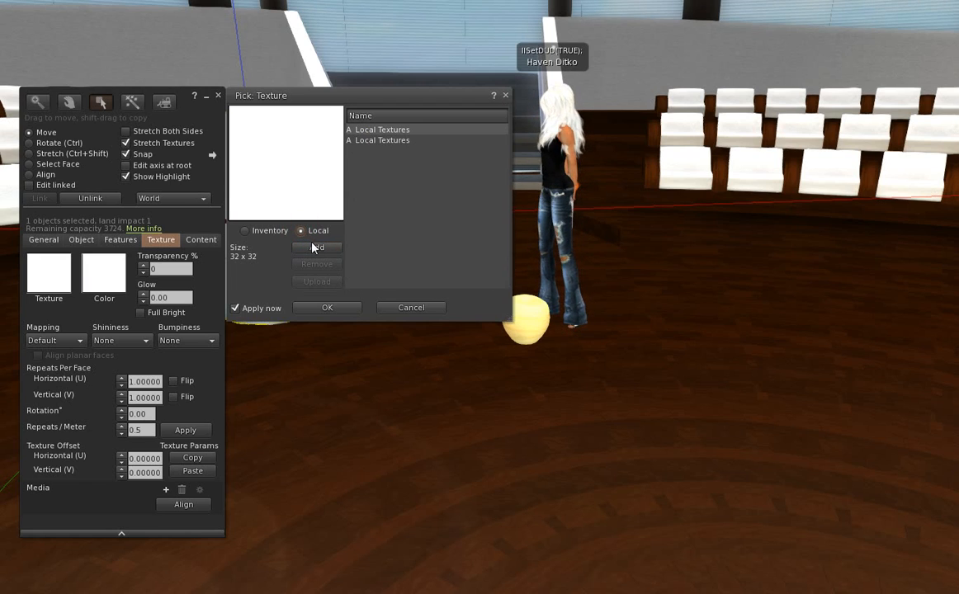
click(316, 249)
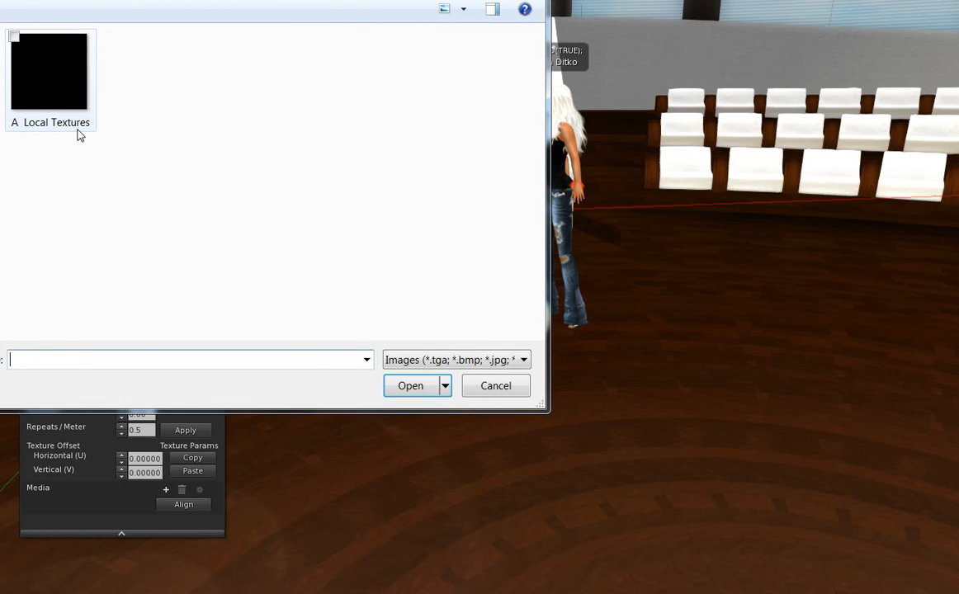
double_click(64, 71)
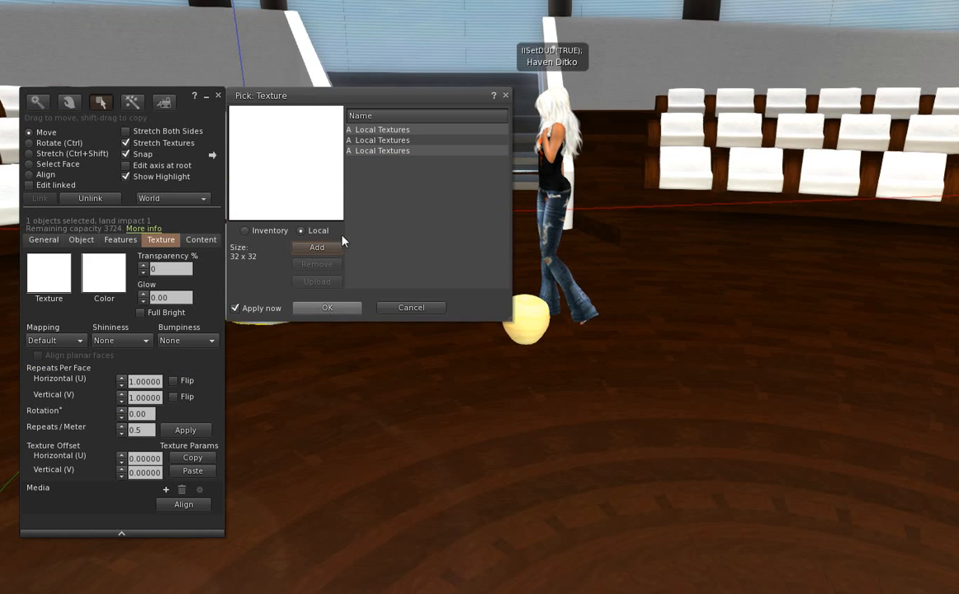
click(382, 130)
click(324, 308)
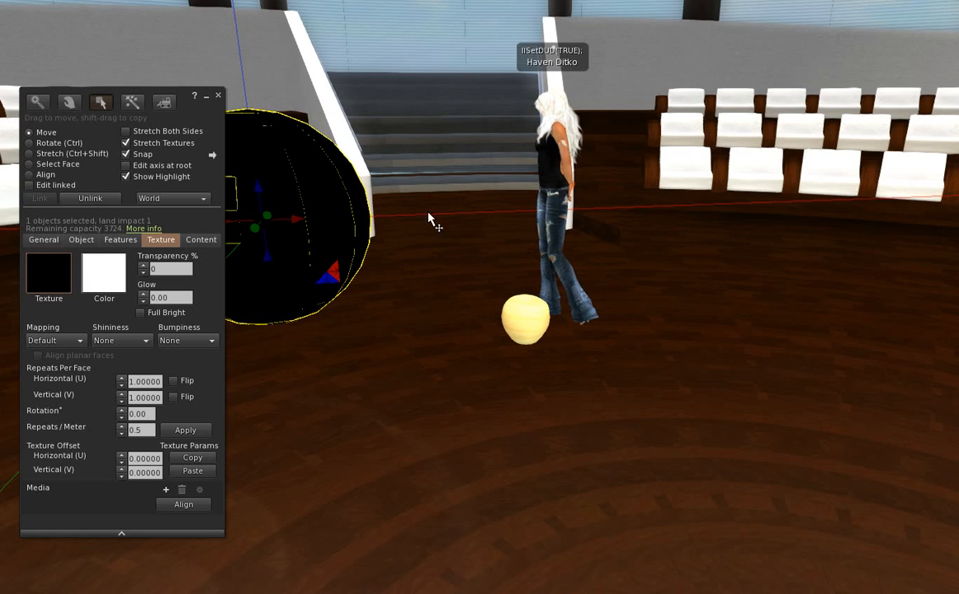
Stop editing the sphere and bring GIMP with the black Local Textures image forward.
click(219, 97)
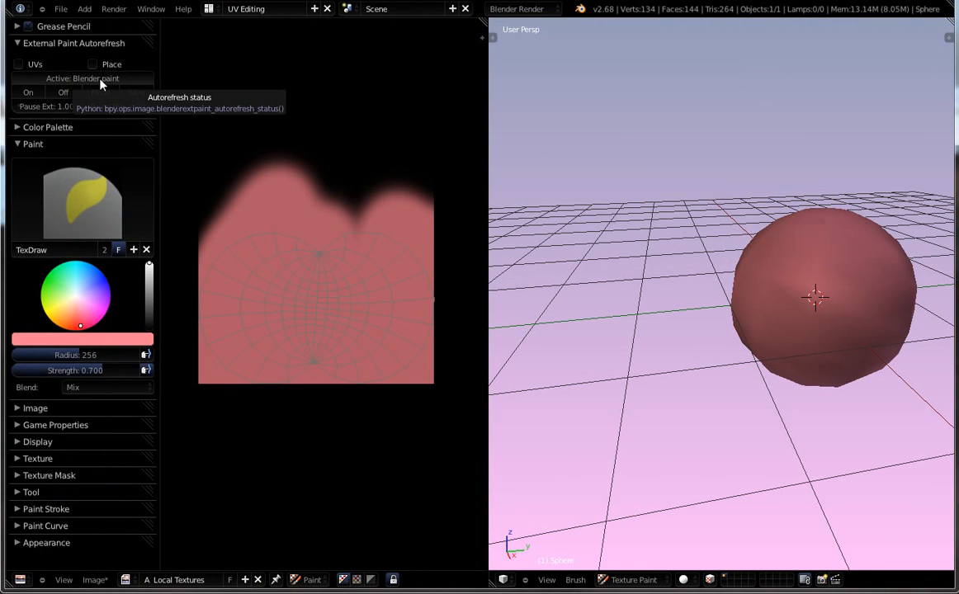
key(alt+Tab)
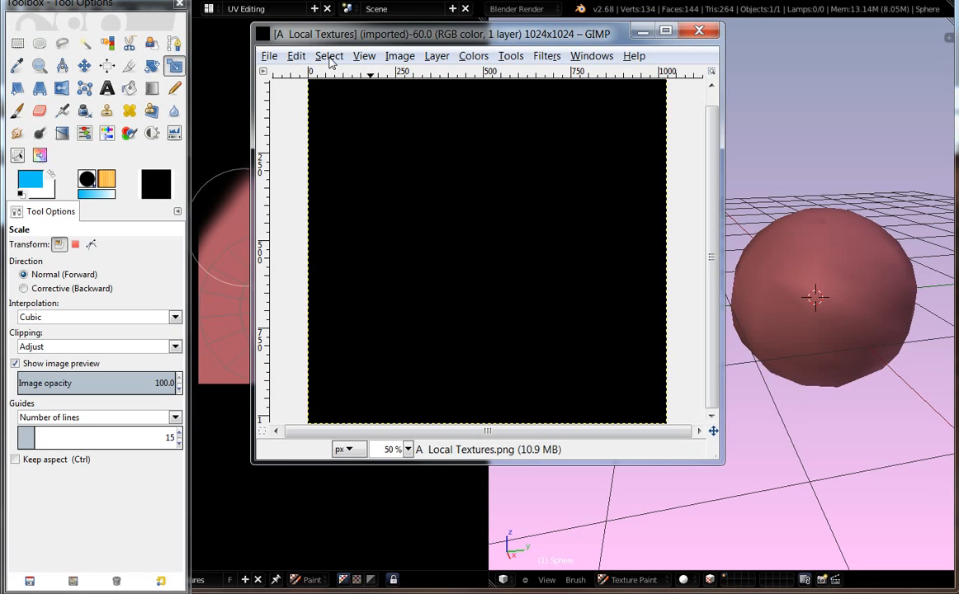
Enable Blender-GIMP Autorefresh from GIMP's Filters menu so the pink painted layer loads.
click(269, 57)
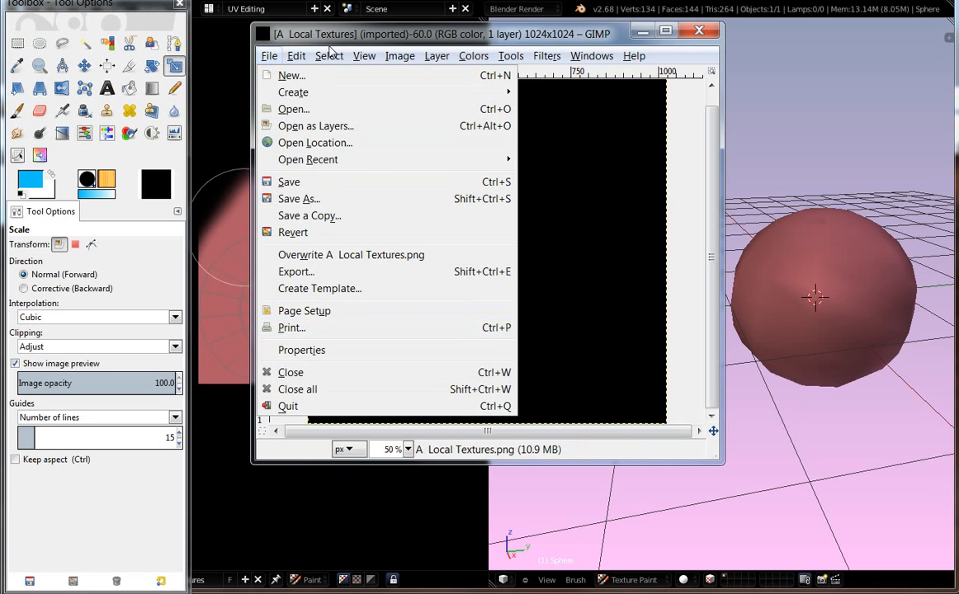
click(546, 55)
mouse_move(748, 408)
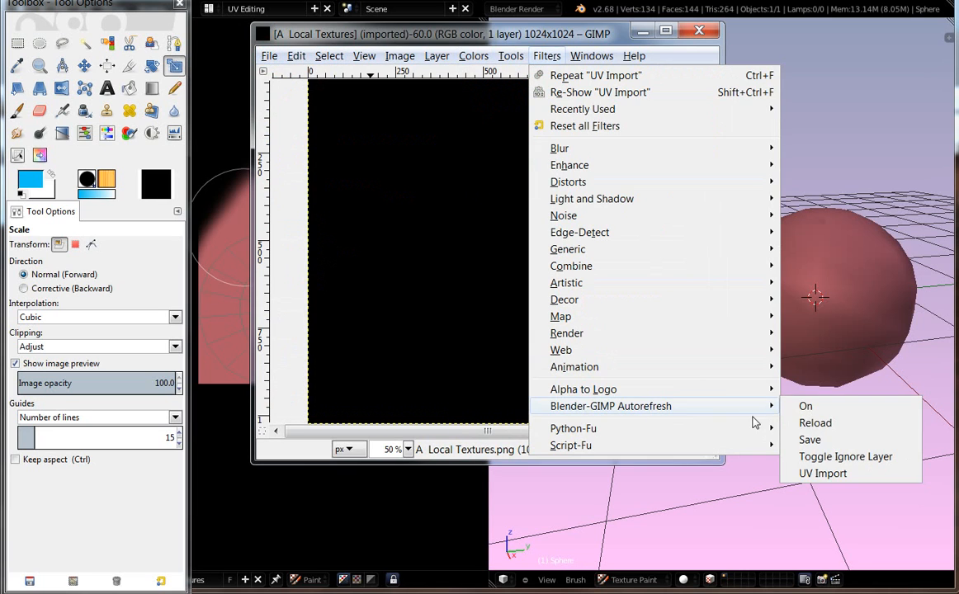
click(820, 412)
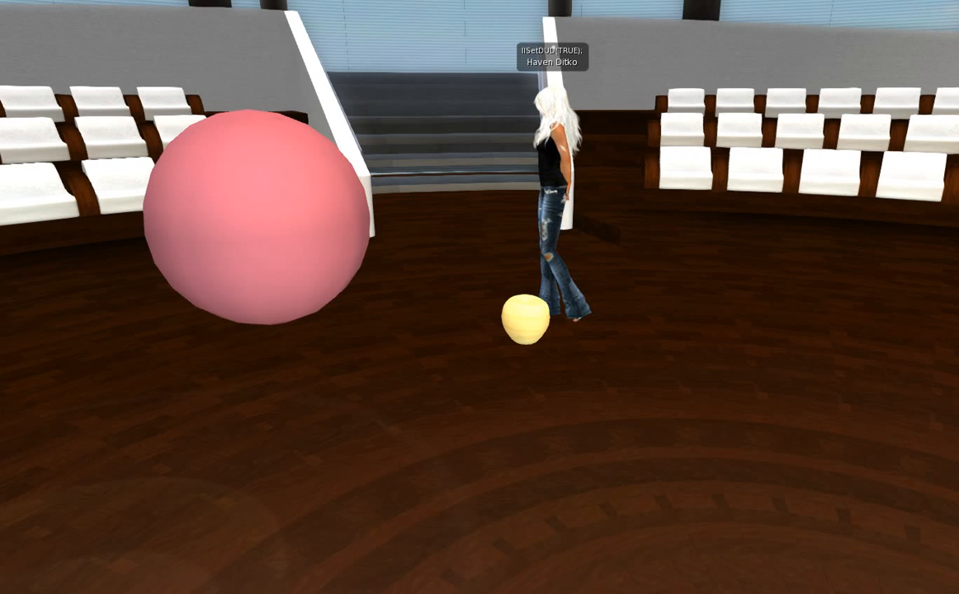
Inspect the pink sphere's 1024 x 1024 texture in the picker, then close it unchanged.
right_click(318, 199)
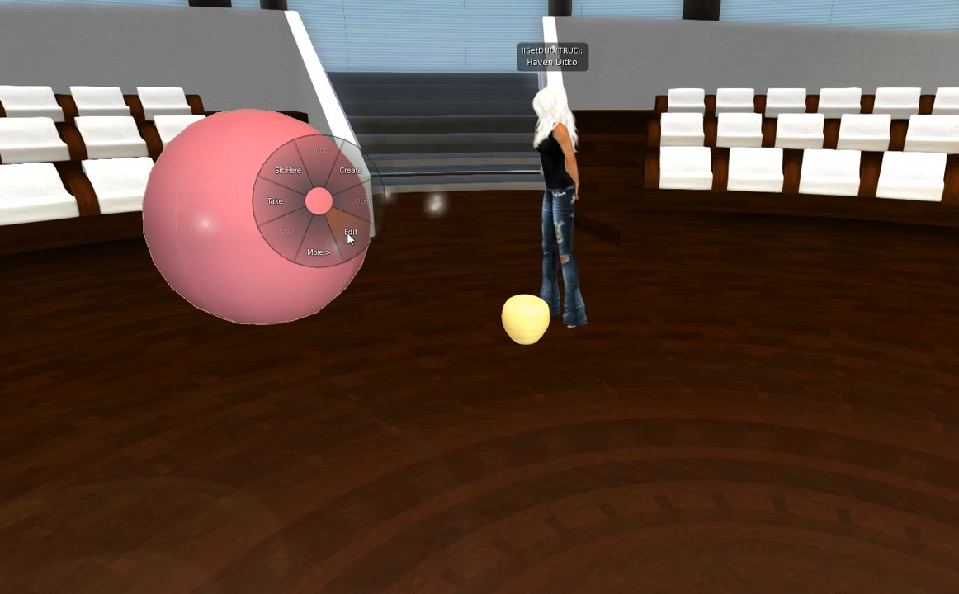
click(345, 235)
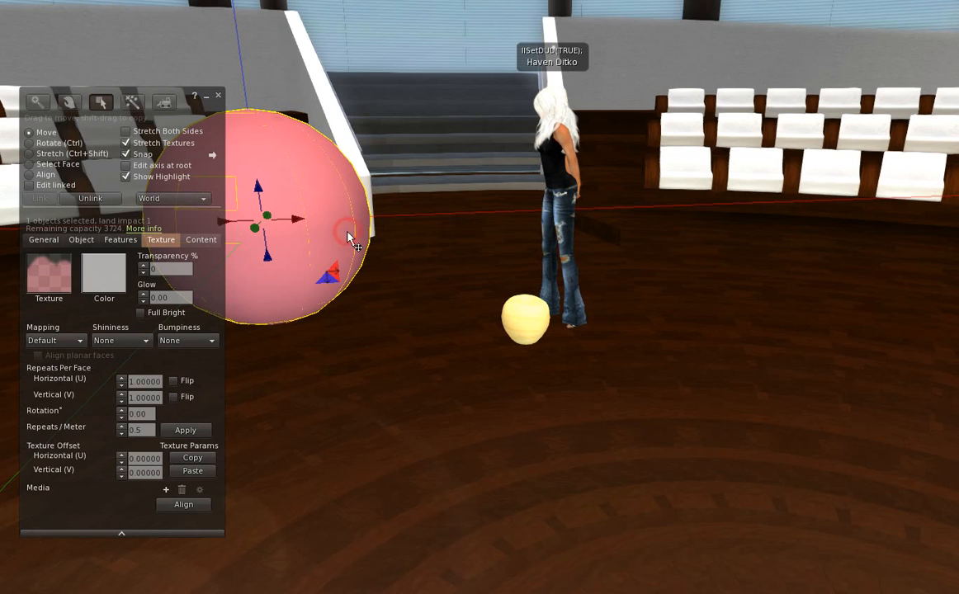
click(49, 273)
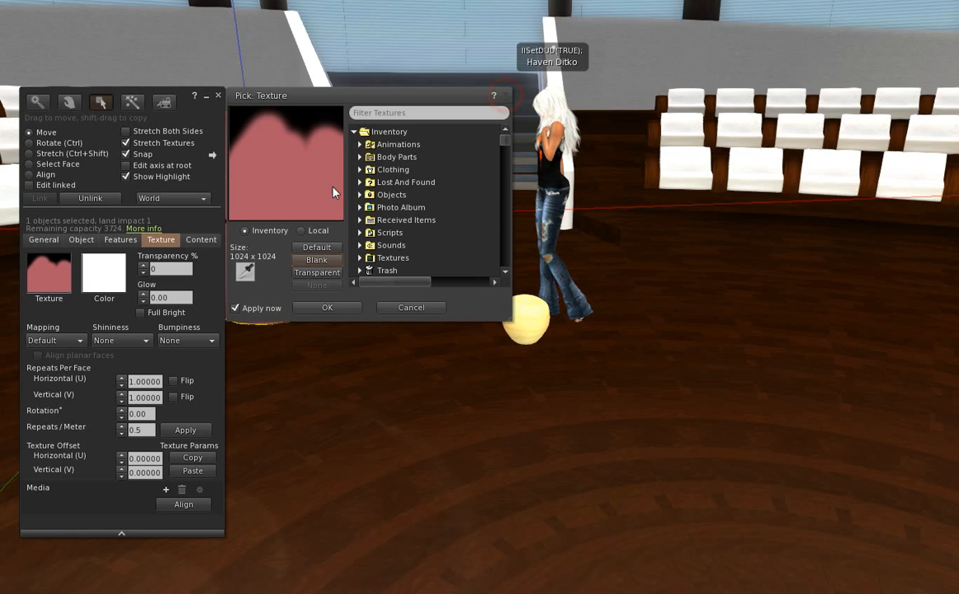
click(327, 308)
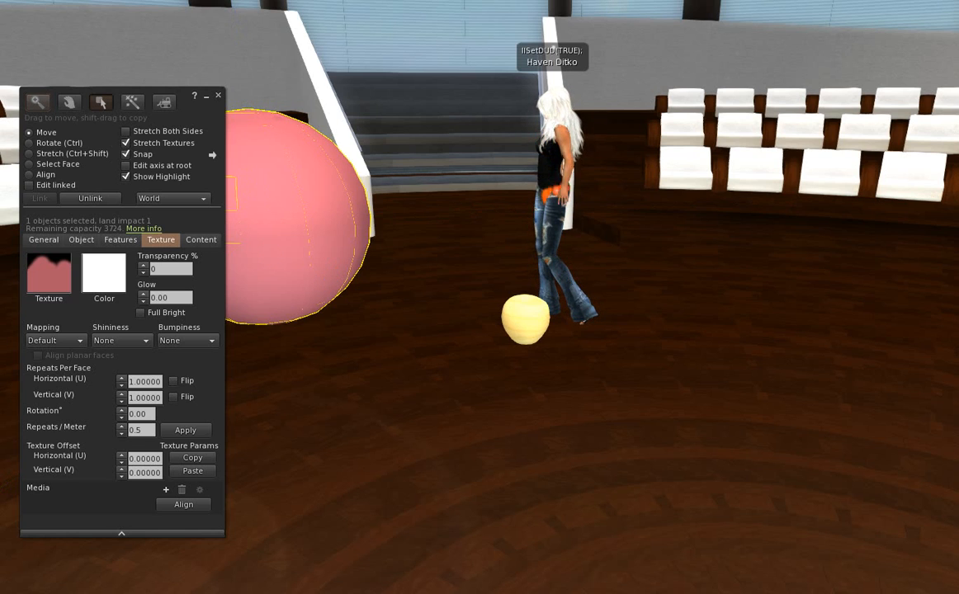
Set GIMP's foreground colour to bright blue.
key(alt+Tab)
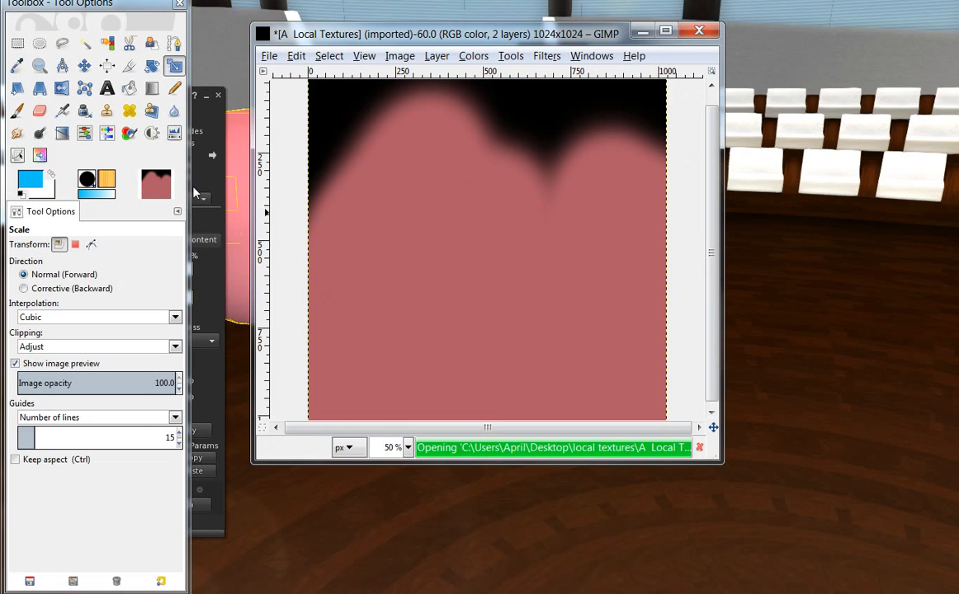
click(23, 178)
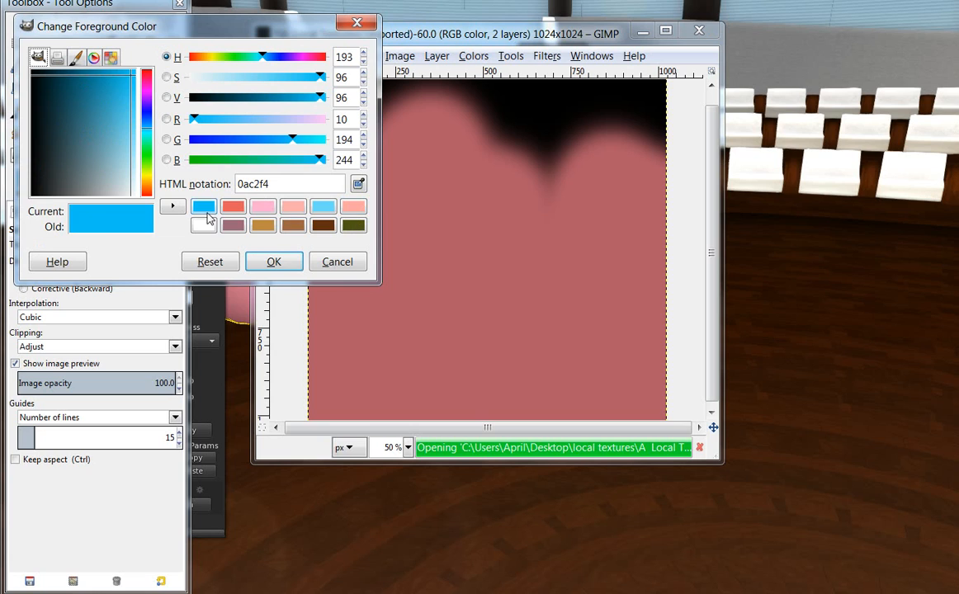
click(203, 207)
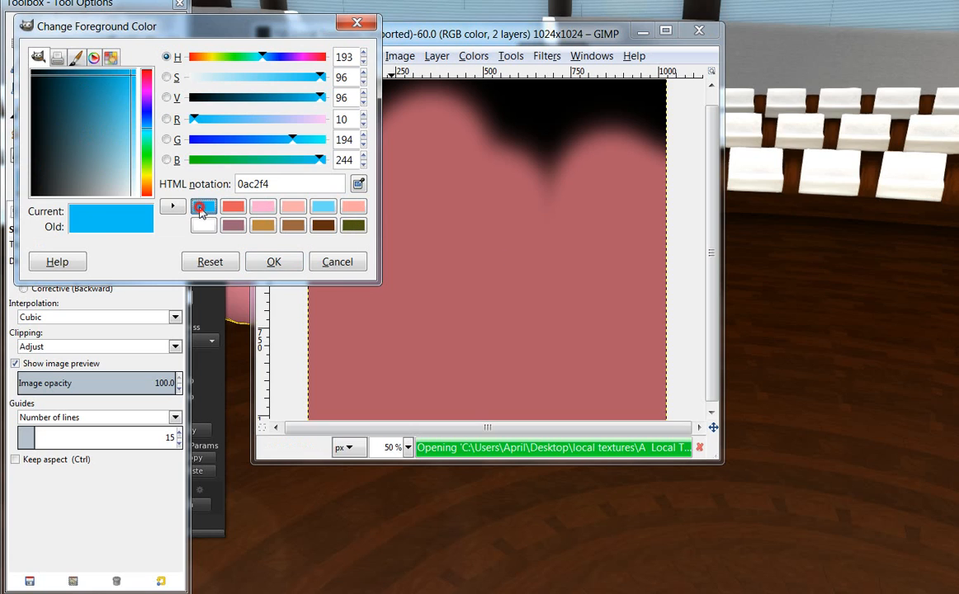
click(273, 261)
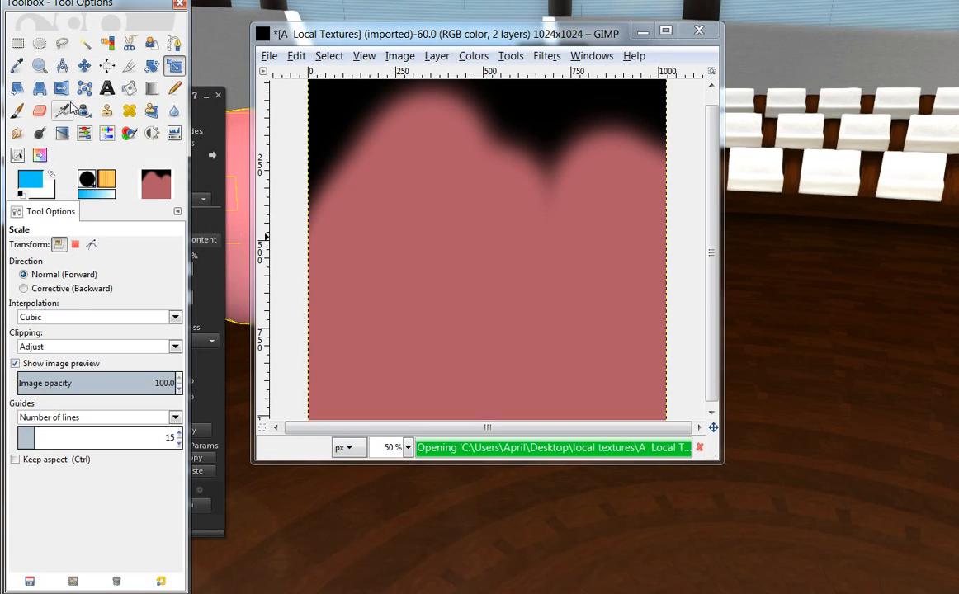
Add the text 'HAVEN' in the middle of the pink texture.
click(107, 88)
click(368, 243)
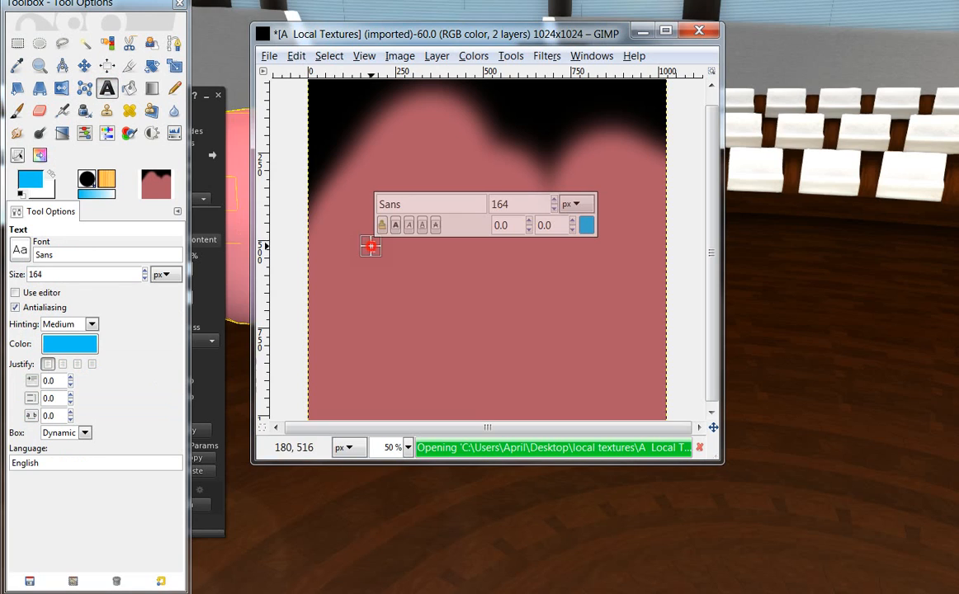
text(HAVEn)
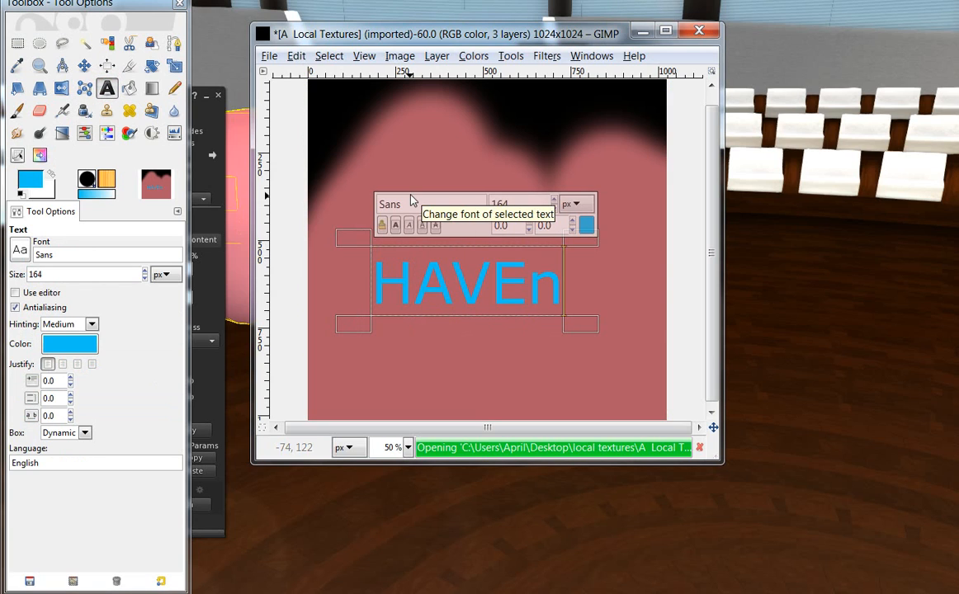
key(BackSpace)
text(N)
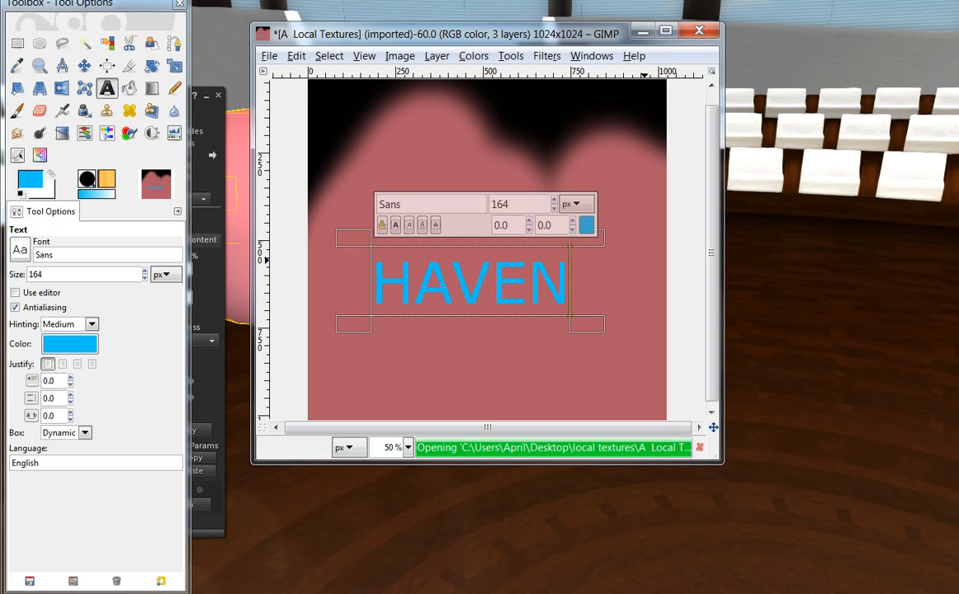
click(18, 43)
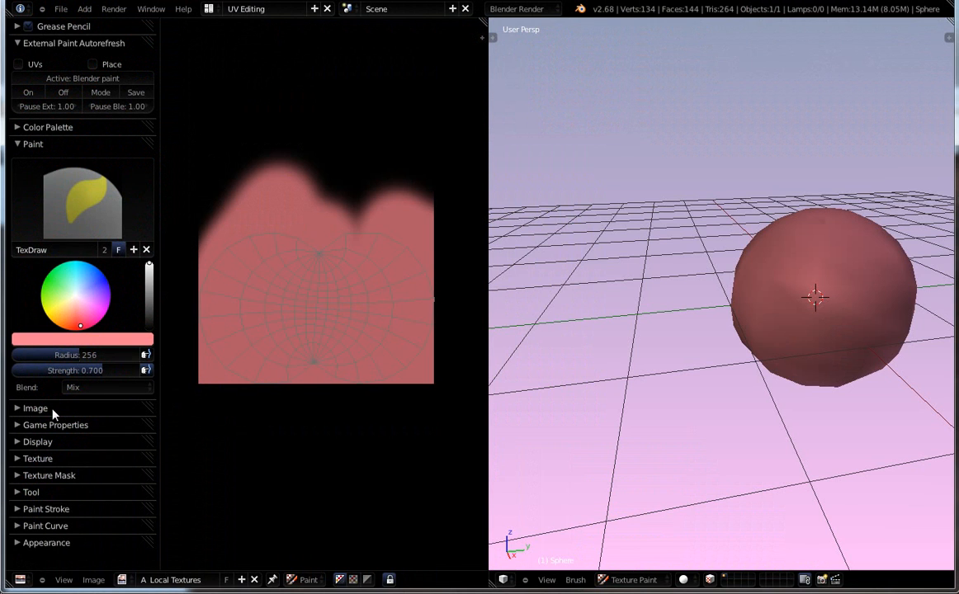
Switch Blender's autorefresh mode to external paint so the HAVEN lettering appears.
click(100, 92)
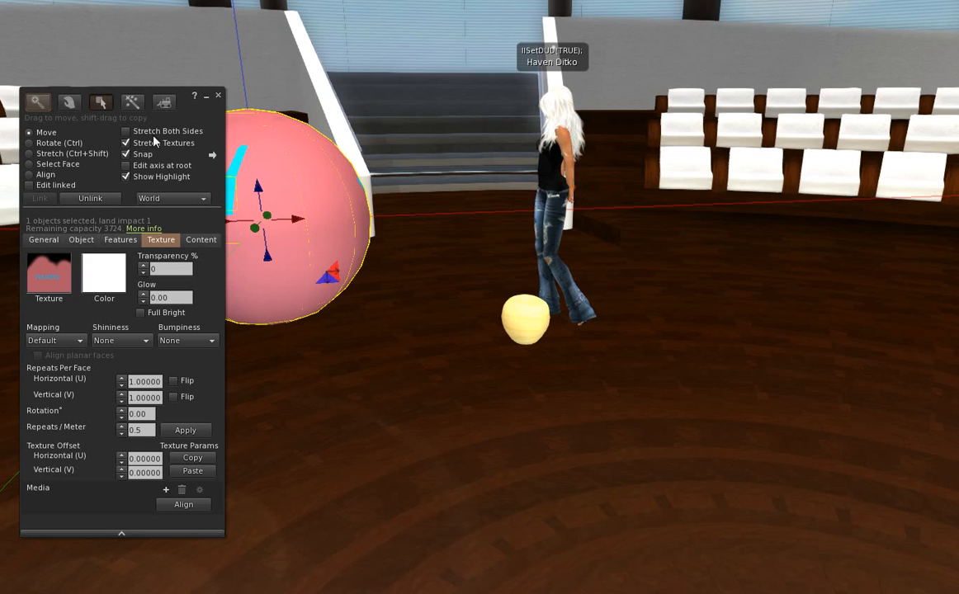
Rotate the pink sphere so HAVEN faces forward, then select the small yellow ball.
drag(159, 136, 831, 124)
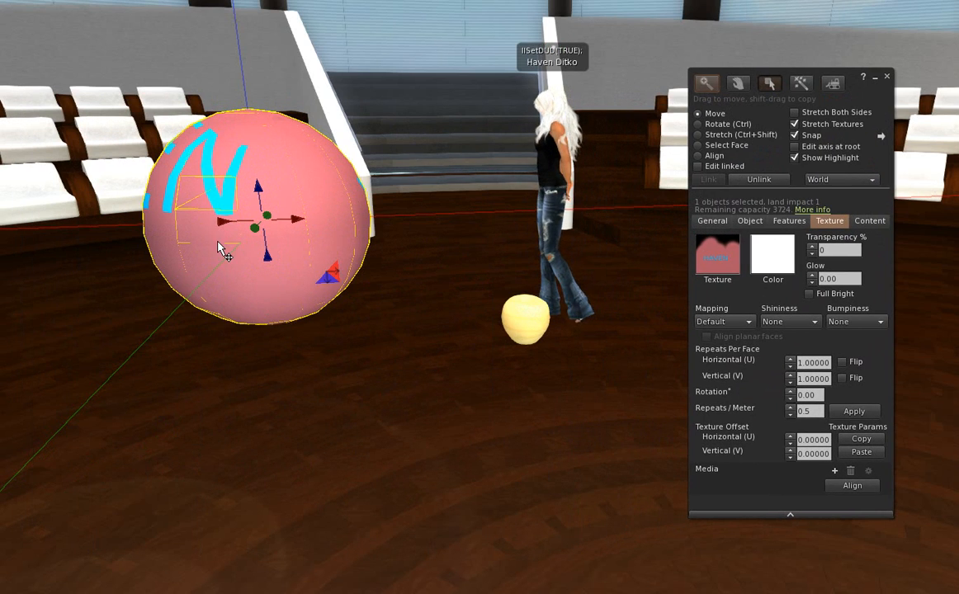
key(ctrl)
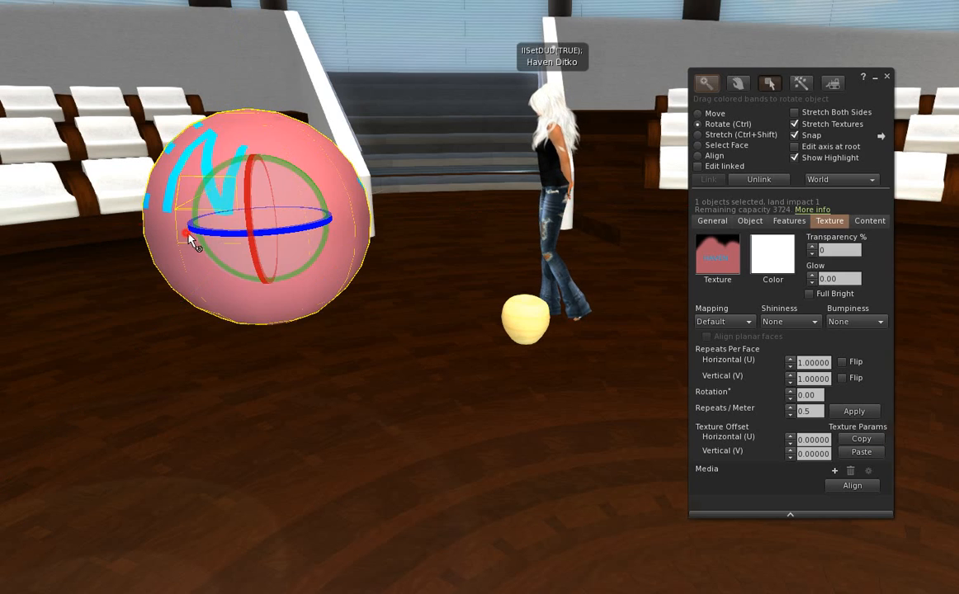
drag(189, 235, 436, 257)
drag(288, 200, 238, 231)
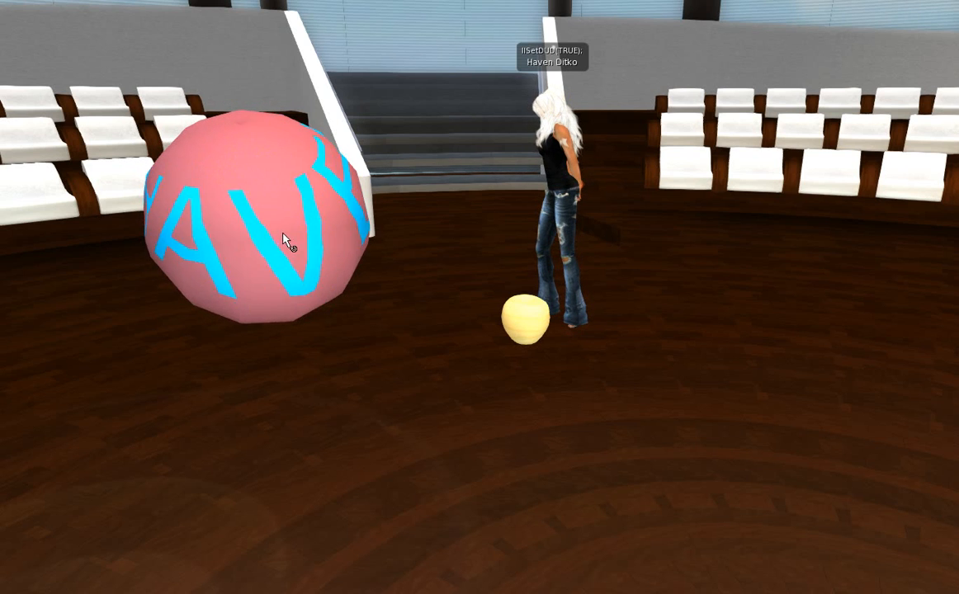
click(248, 221)
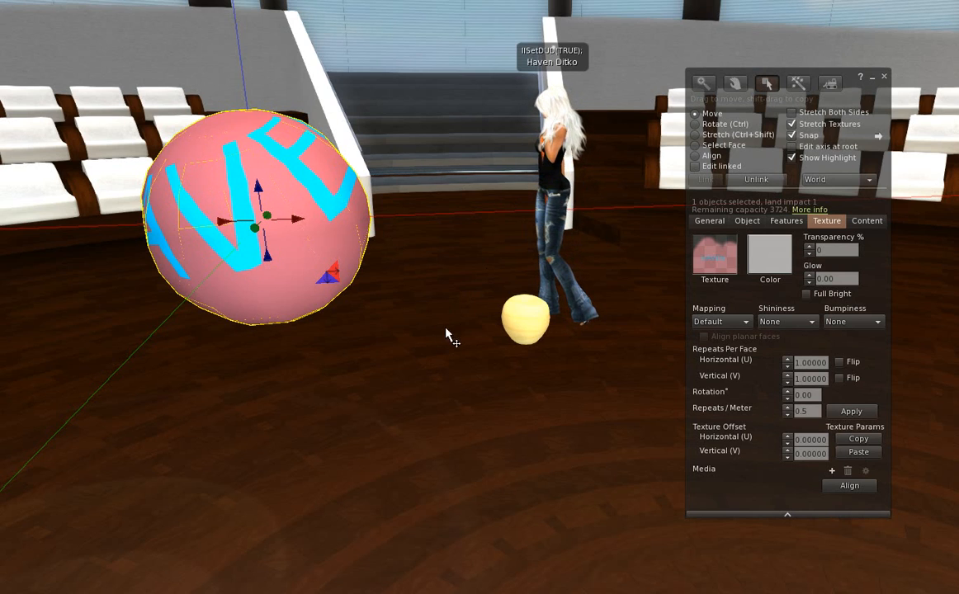
click(521, 326)
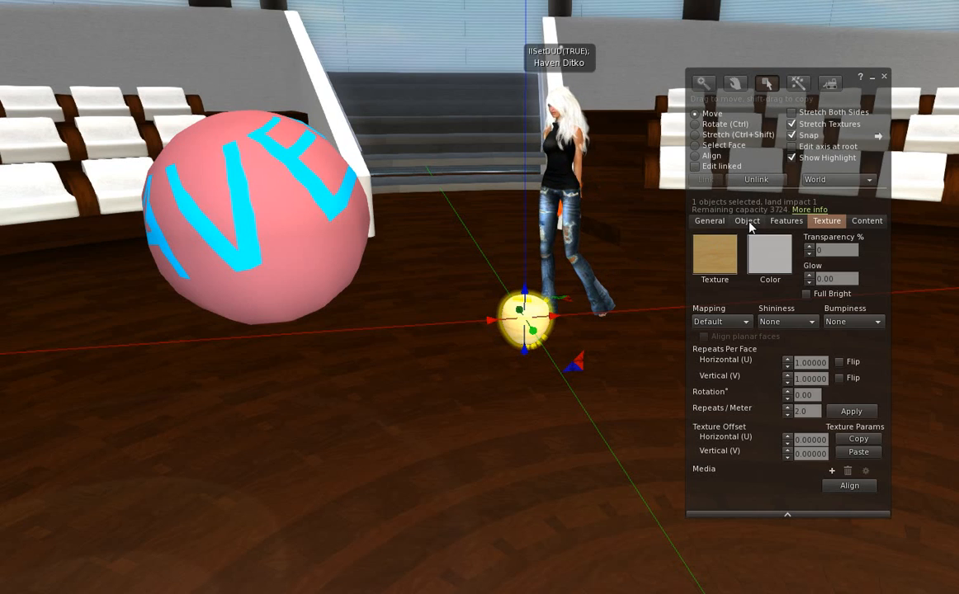
Open the small ball's Sculpt Texture picker on Local textures and start adding an image file.
click(748, 223)
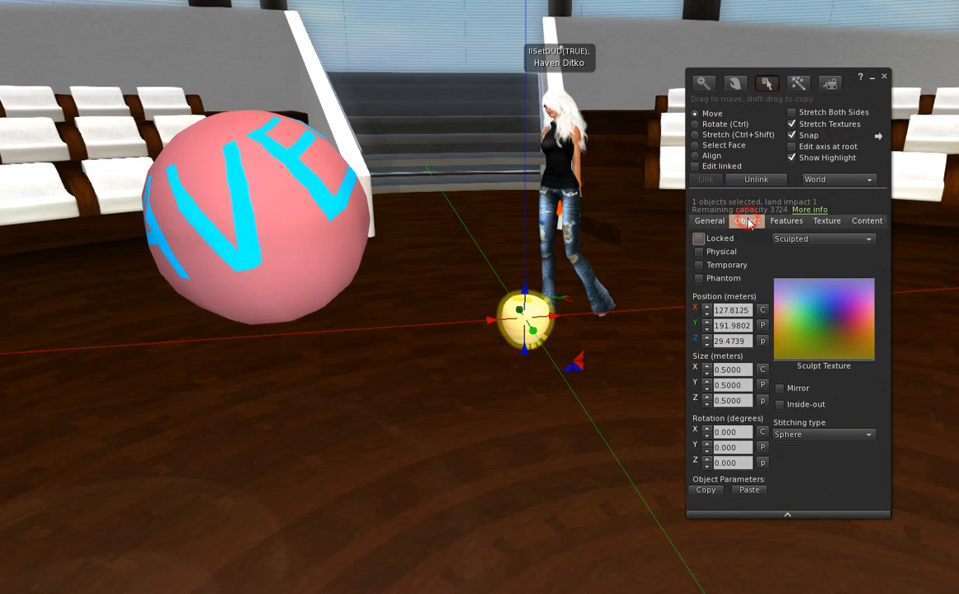
click(809, 313)
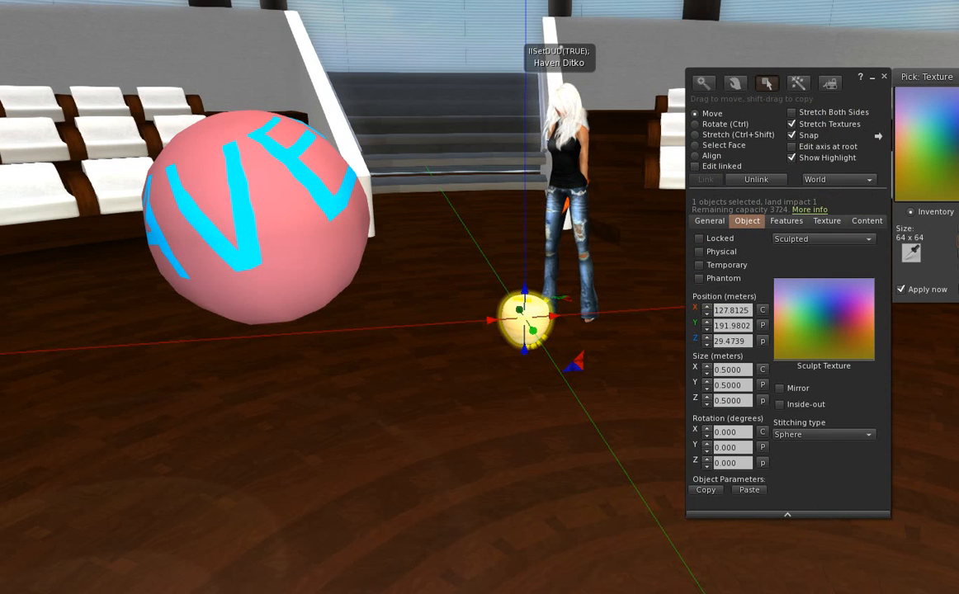
drag(957, 77, 493, 121)
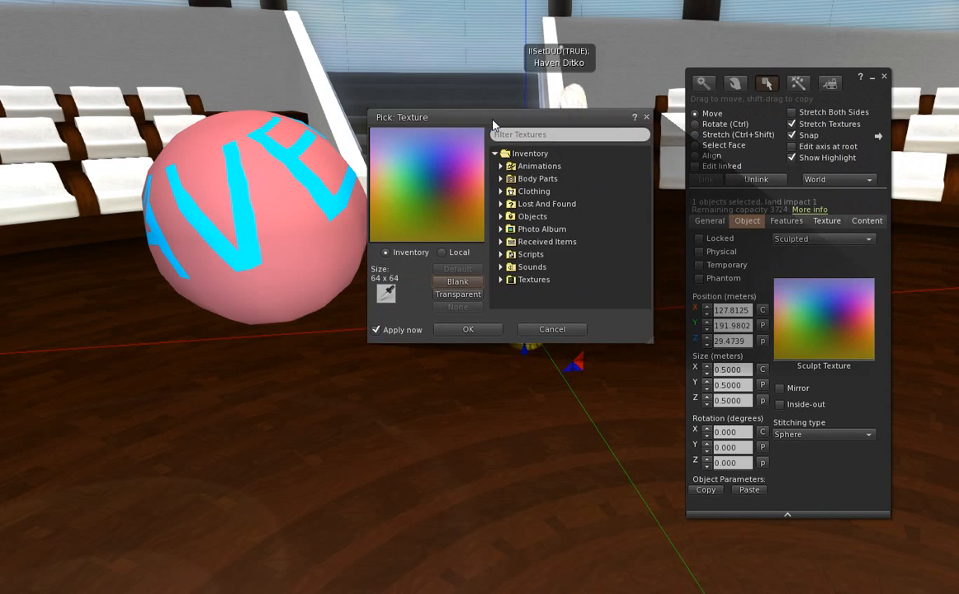
click(439, 254)
click(453, 273)
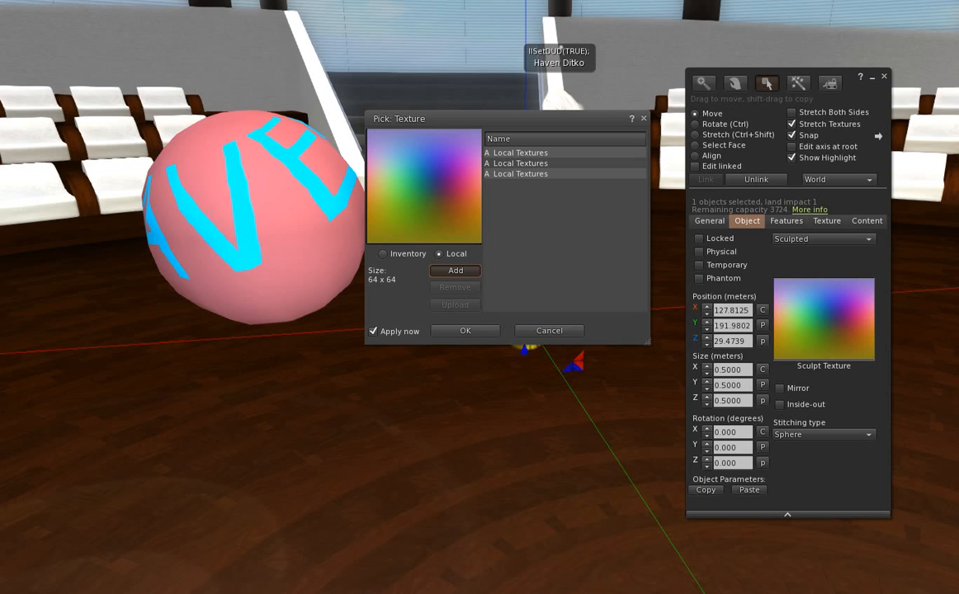
Load the Sphere2 image from disk into the Local list and confirm it as the ball's sculpt map.
click(455, 270)
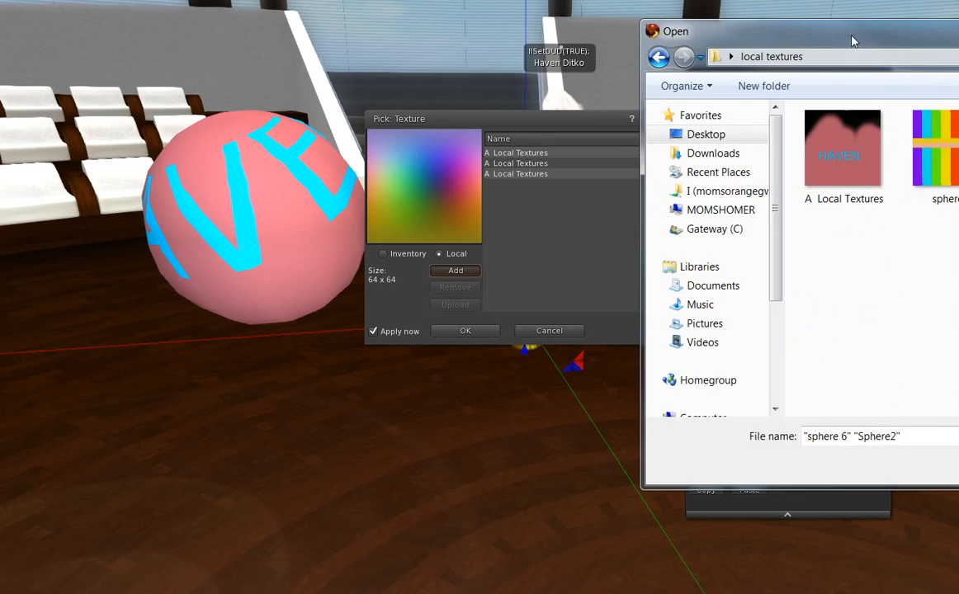
drag(773, 31, 430, 29)
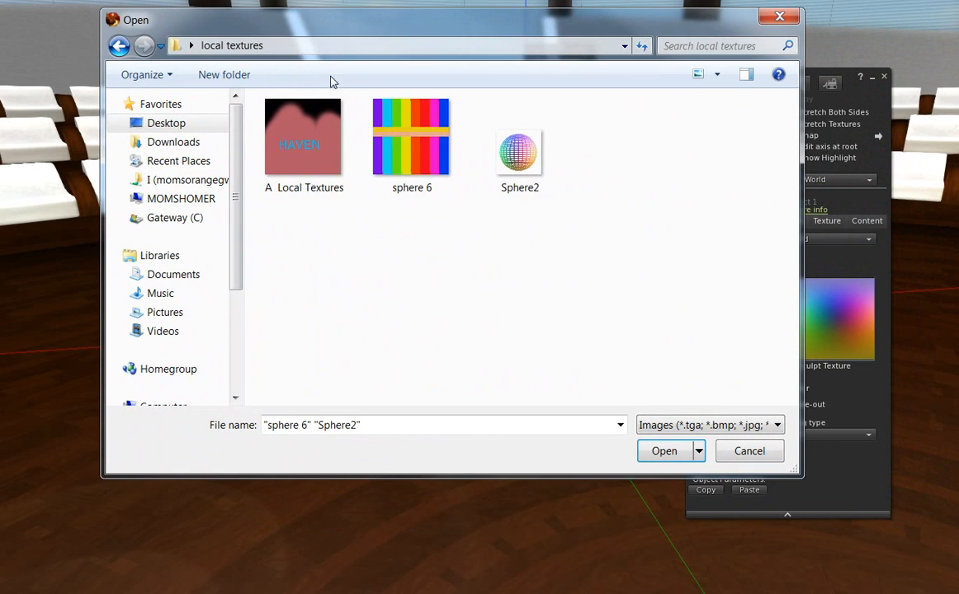
drag(313, 12, 72, 29)
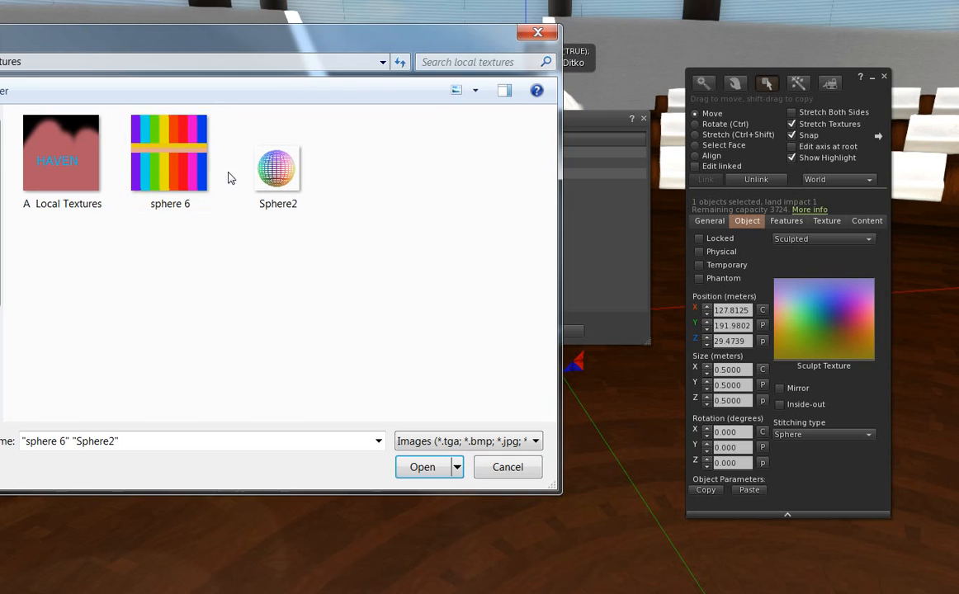
click(276, 169)
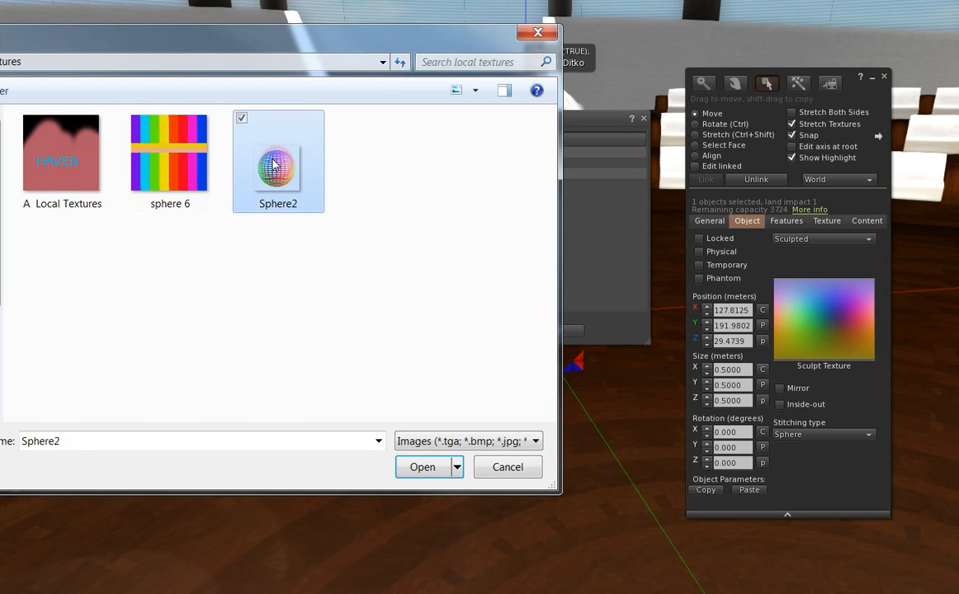
click(423, 471)
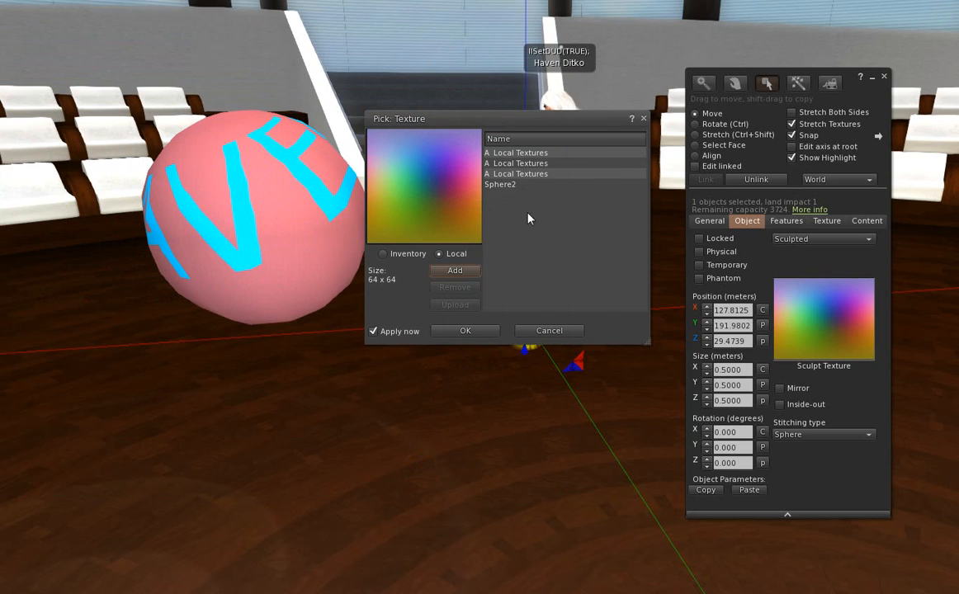
click(490, 185)
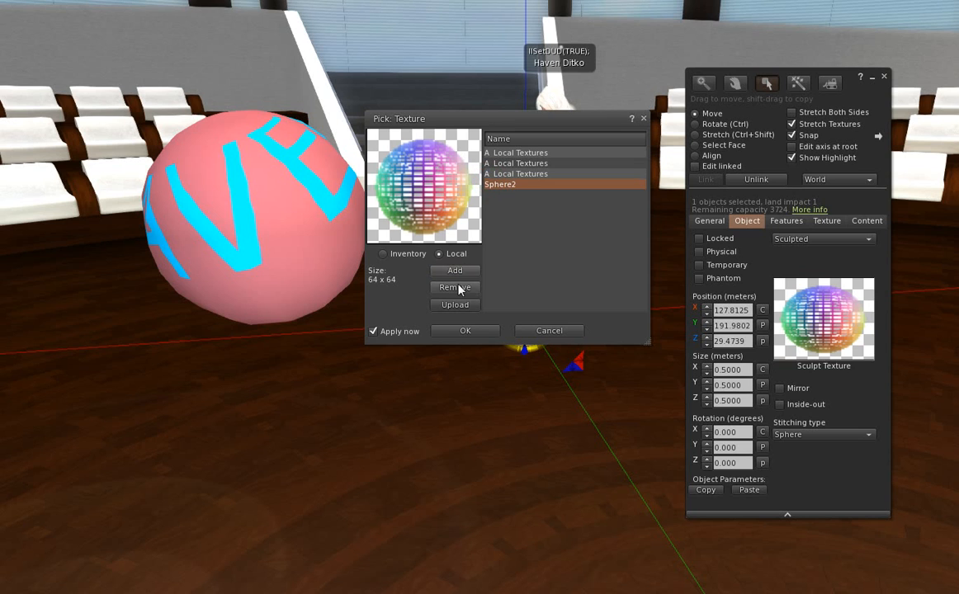
click(462, 331)
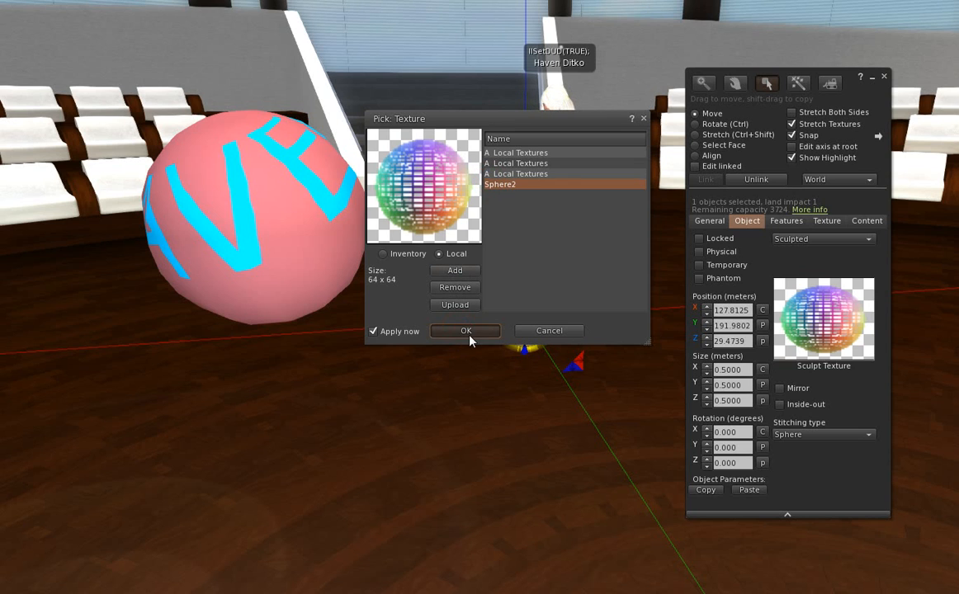
scroll(544, 302, up, 3)
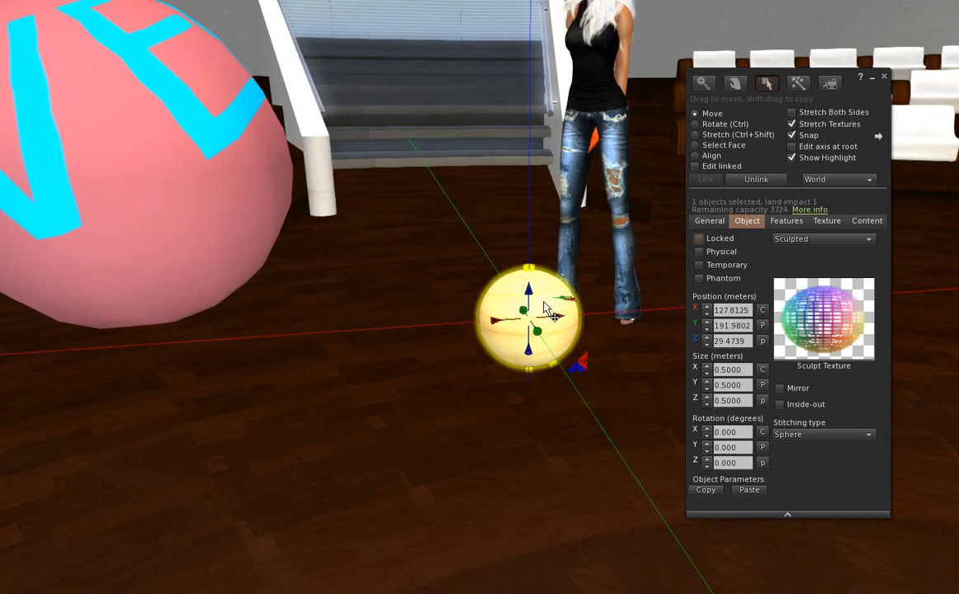
Raise the small ball slightly and rotate it 313° around the Z axis.
drag(544, 309, 542, 262)
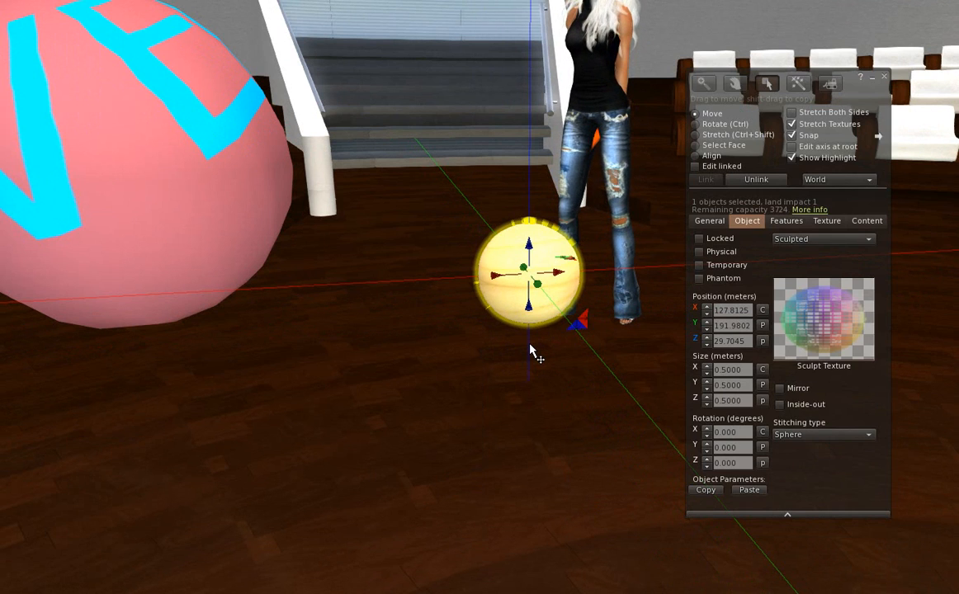
key(ctrl)
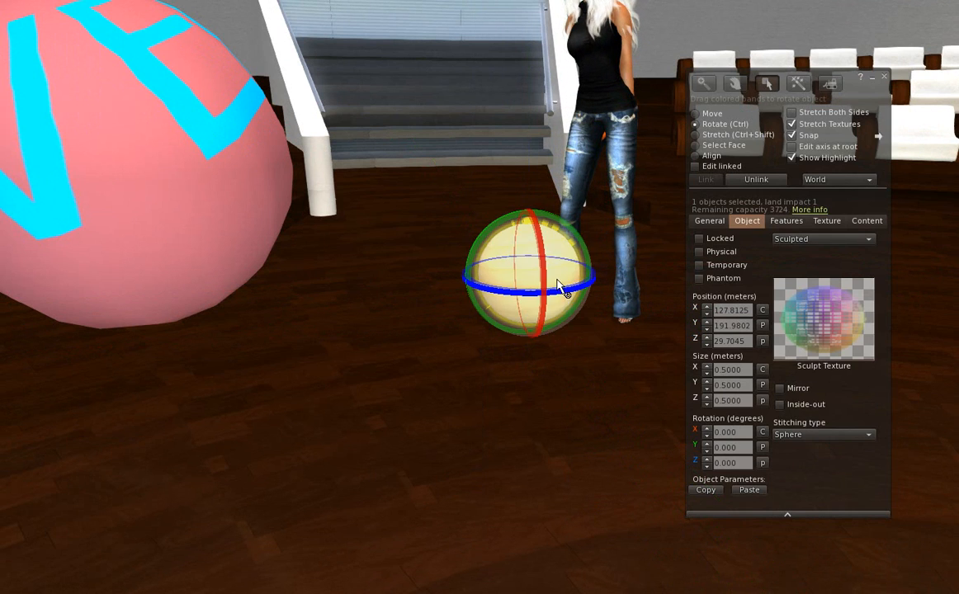
ctrl+drag(560, 287, 577, 340)
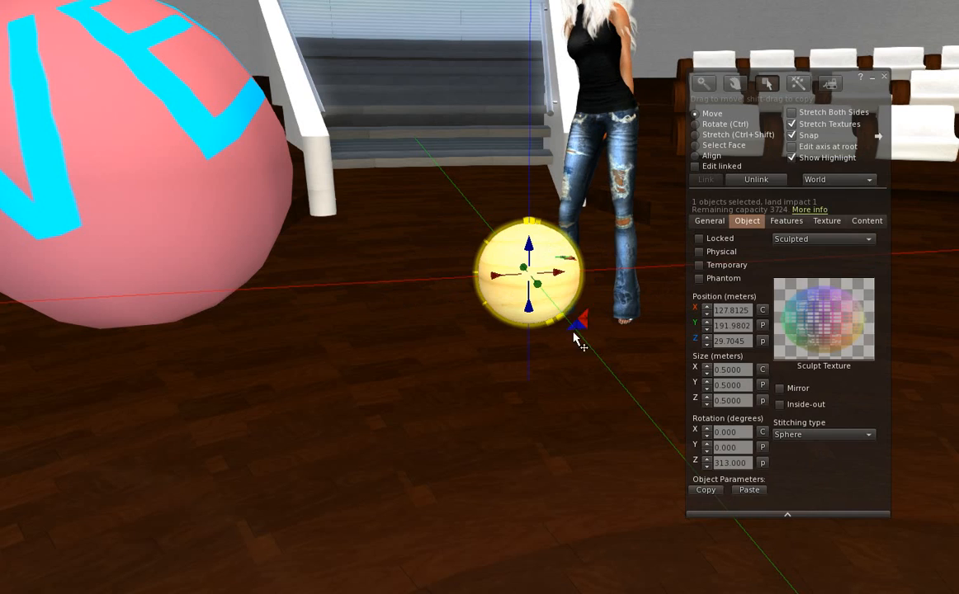
Add the local image 'sphere 6' and apply it as the ball's rainbow surface texture.
click(825, 221)
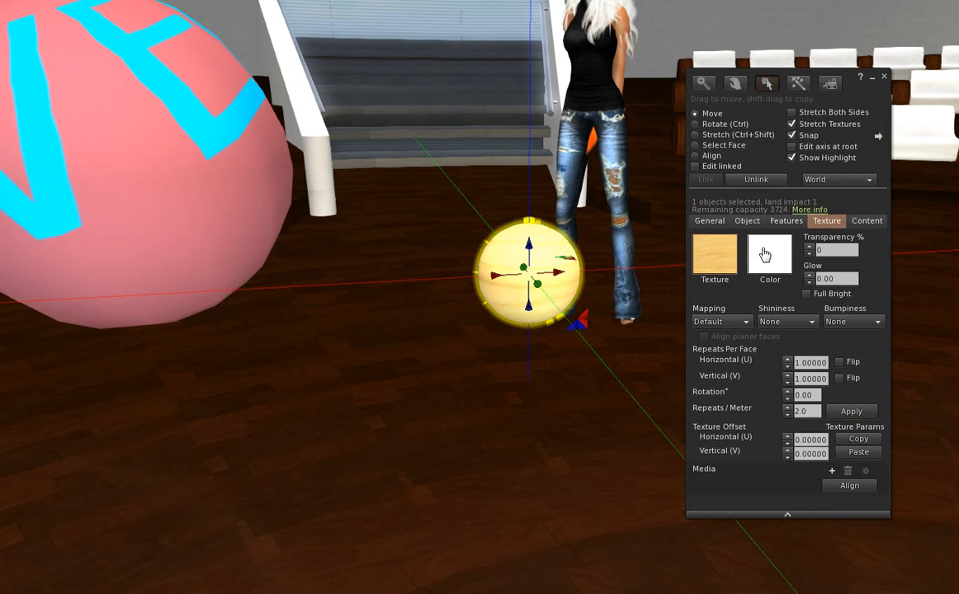
click(708, 261)
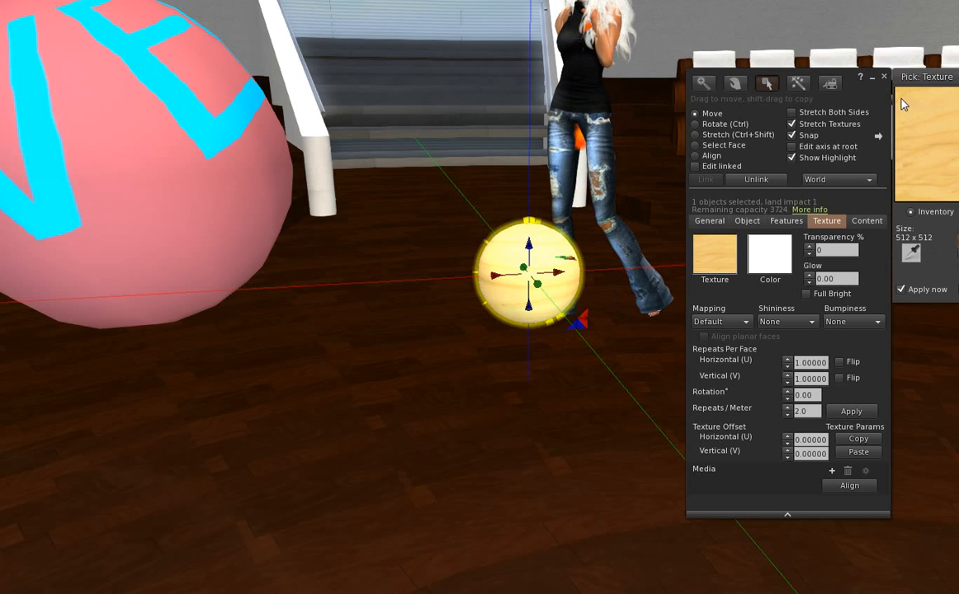
drag(906, 76, 354, 74)
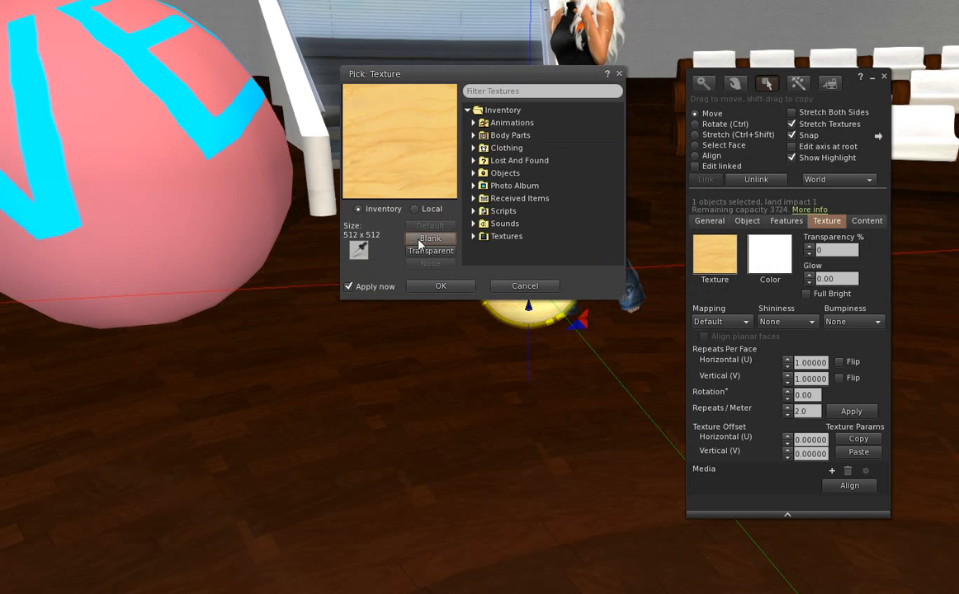
click(418, 210)
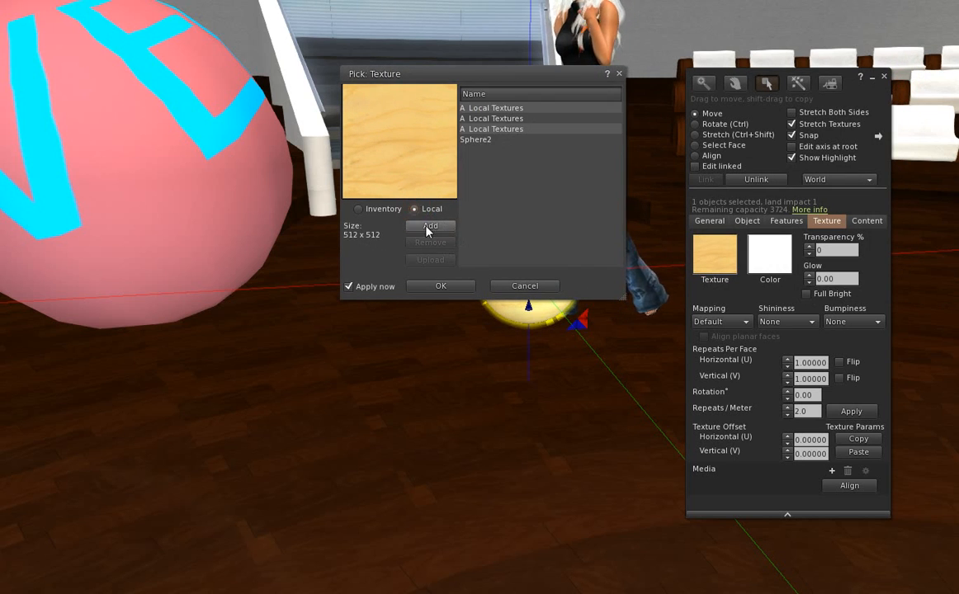
click(430, 226)
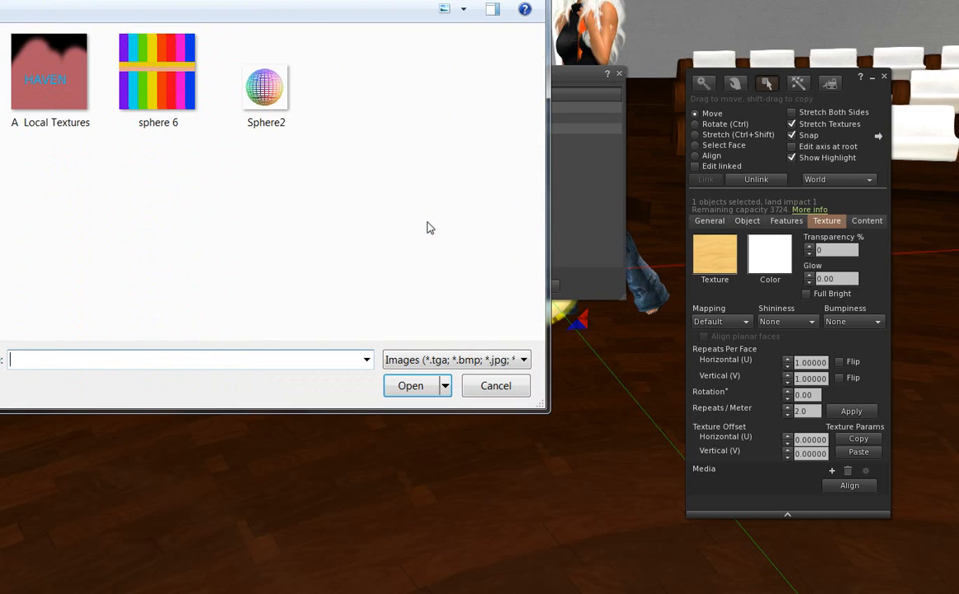
double_click(159, 77)
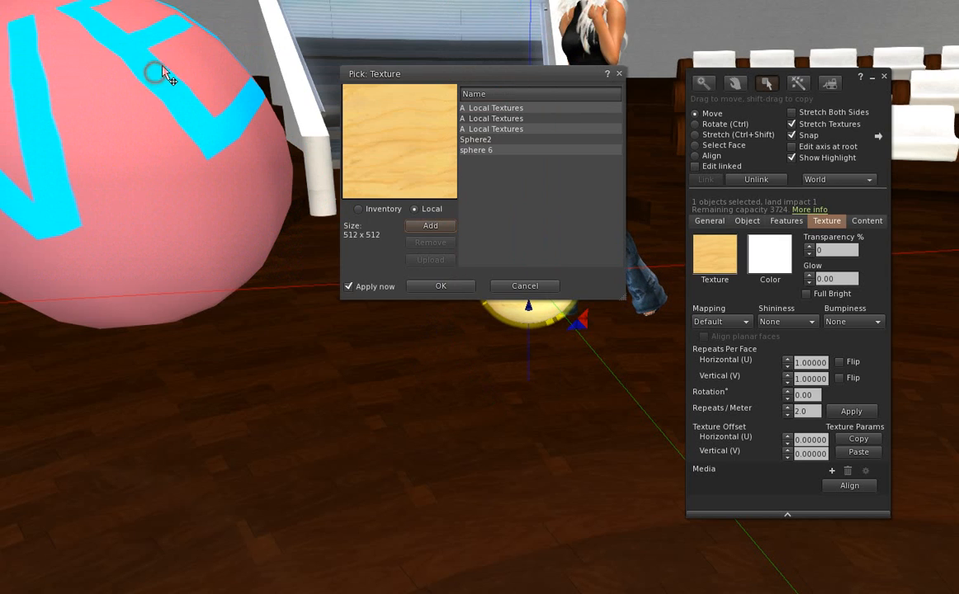
click(483, 151)
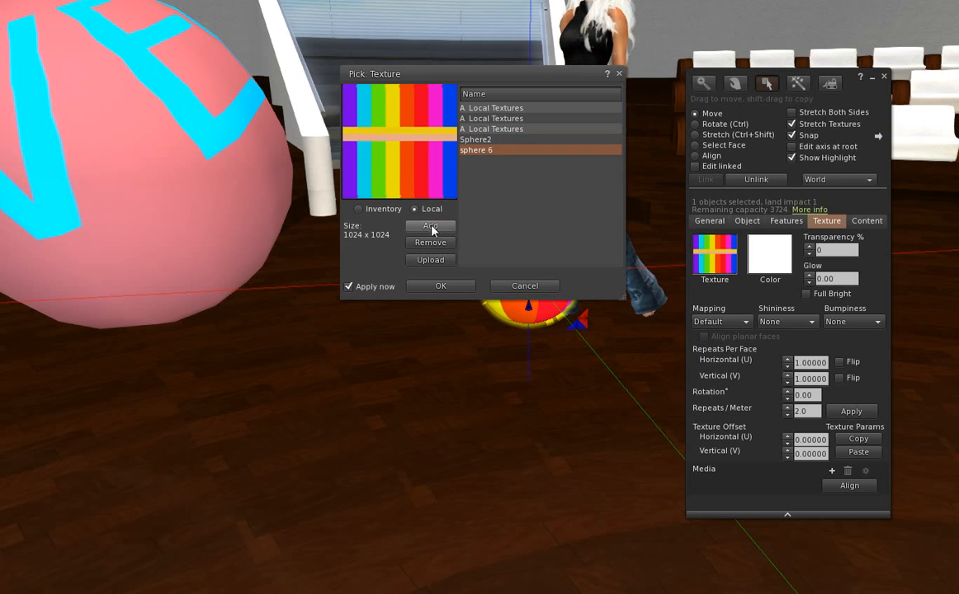
click(439, 287)
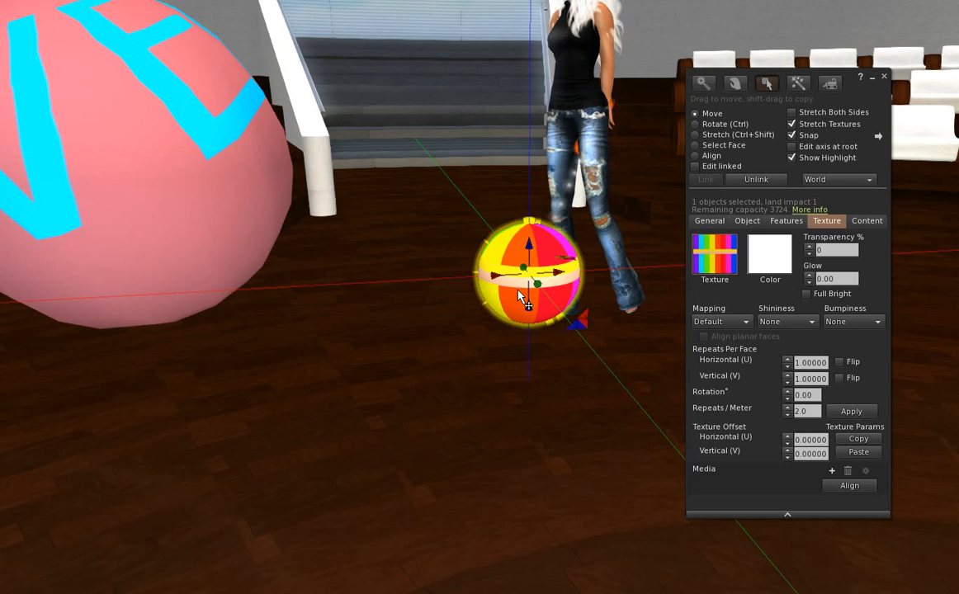
Re-orient the rainbow ball with its rotation ring, then select the large pink HAVEN sphere.
key(ctrl)
drag(489, 290, 402, 297)
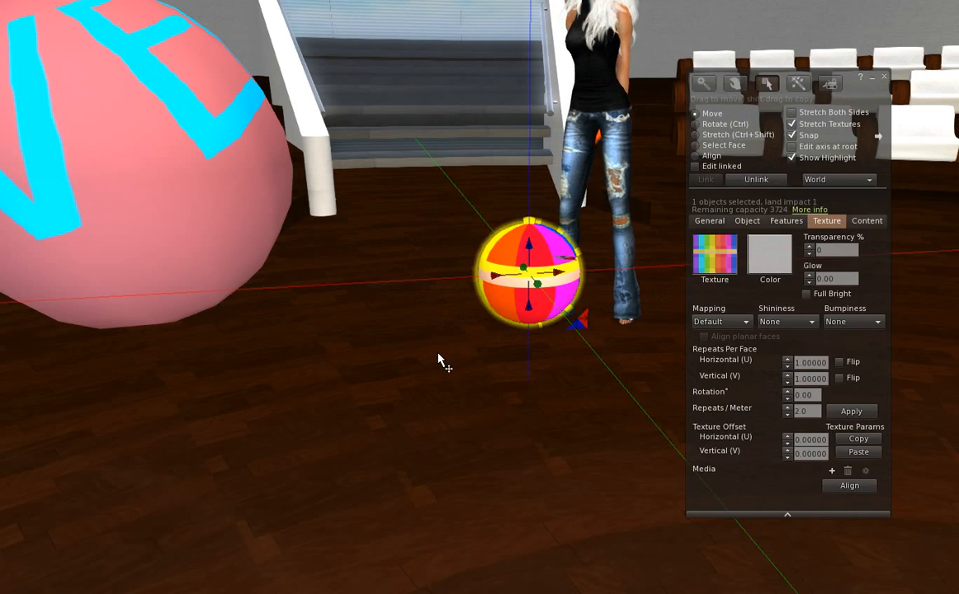
scroll(439, 353, down, 3)
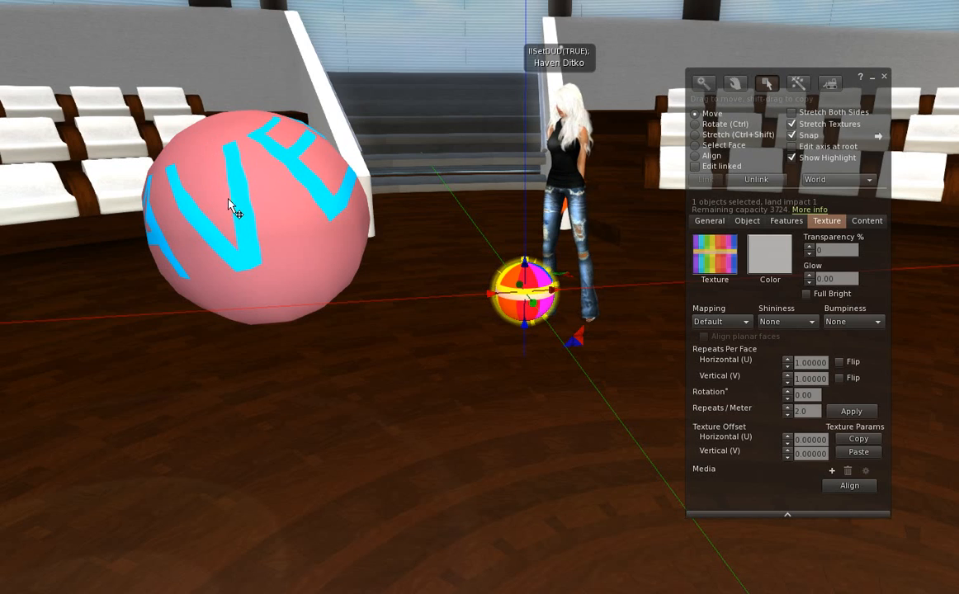
mouse_move(241, 202)
ctrl+mouse_down()
mouse_move(305, 230)
mouse_move(228, 221)
mouse_move(334, 244)
mouse_move(150, 254)
mouse_move(244, 98)
mouse_move(212, 140)
mouse_move(210, 226)
mouse_move(236, 208)
ctrl+mouse_up()
ctrl+click(226, 220)
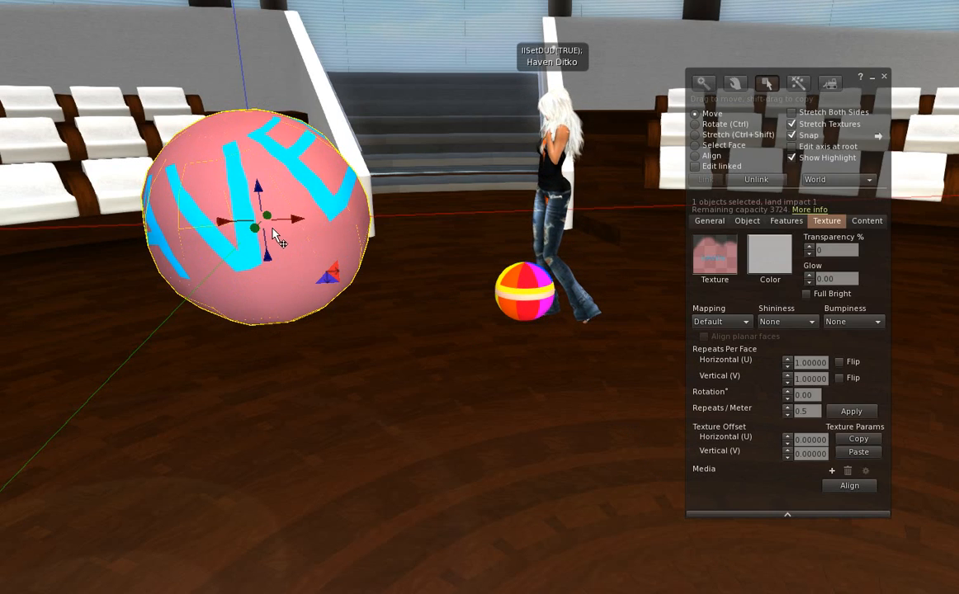
Turn the pink HAVEN sphere on its vertical and a second axis so the blue E faces forward.
ctrl+drag(293, 235, 233, 237)
ctrl+drag(306, 178, 297, 198)
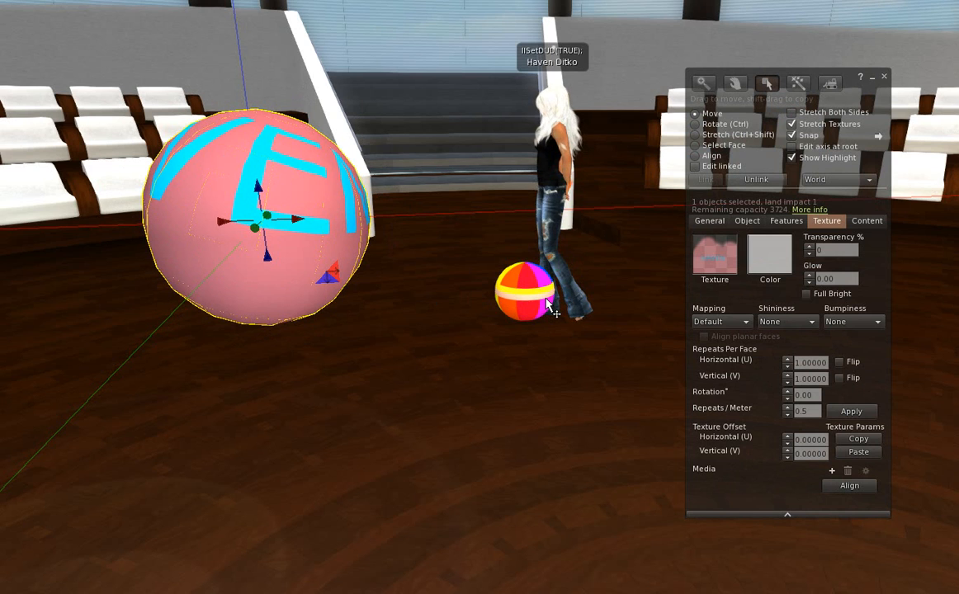
scroll(289, 283, down, 2)
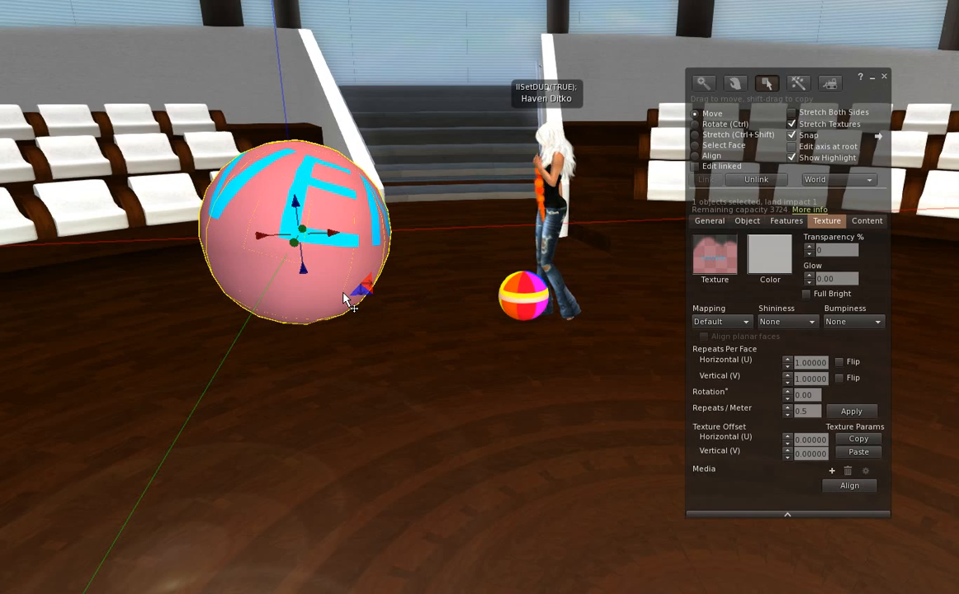
scroll(387, 292, up, 1)
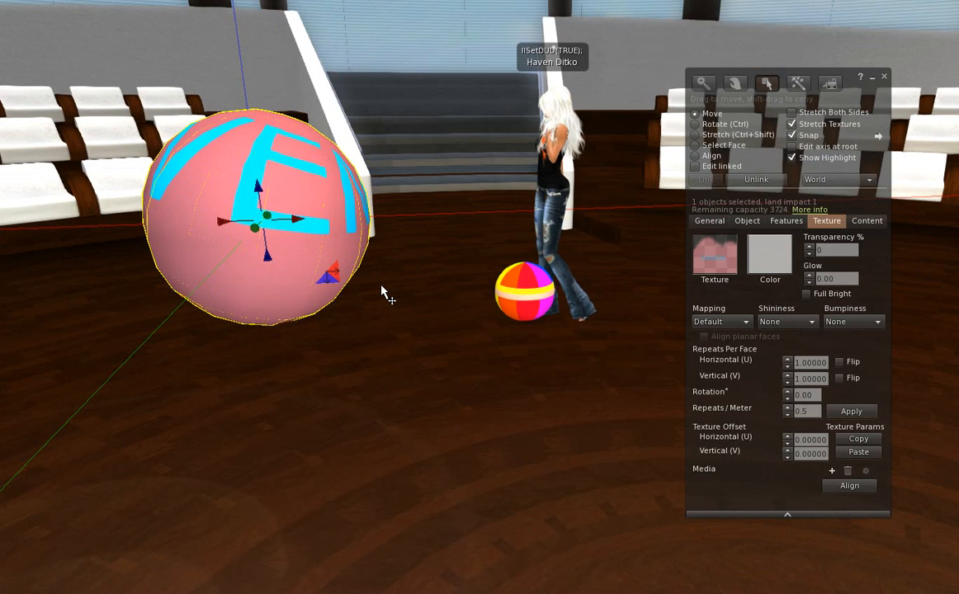
scroll(381, 287, down, 1)
scroll(380, 284, up, 1)
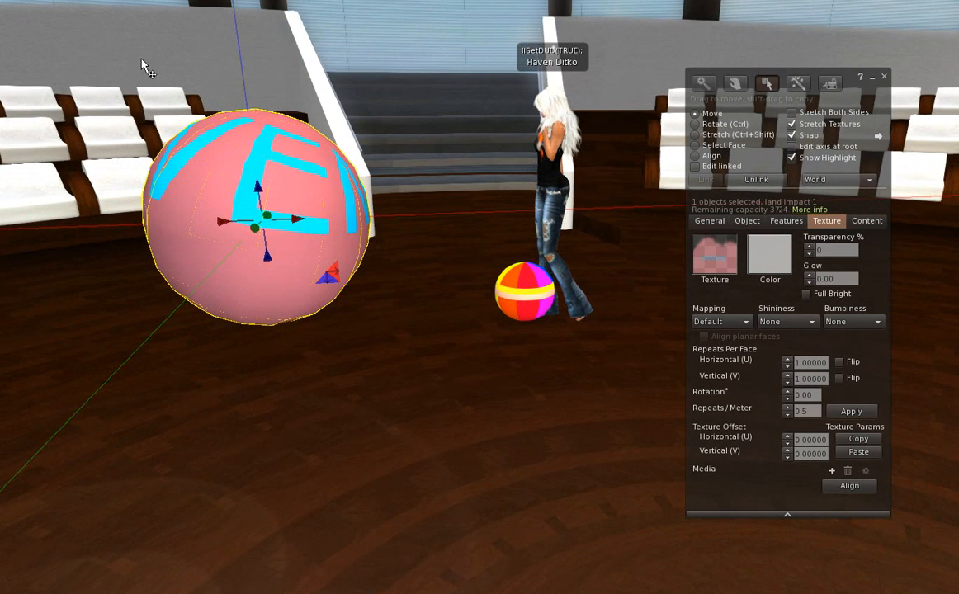